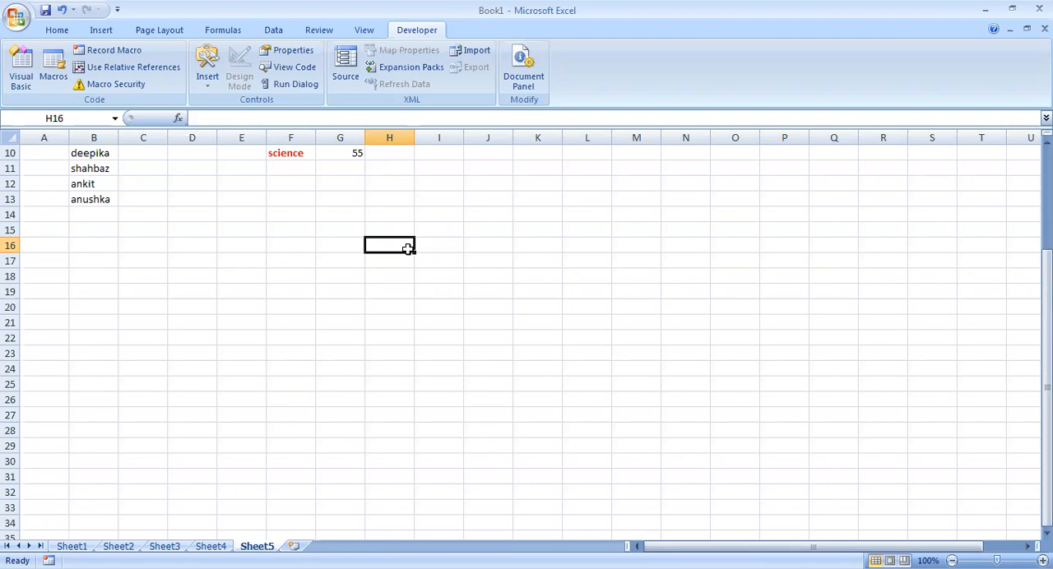
Enter =RANDBETWEEN(40,80) in H16 and fill the formula down through H27.
text(=)
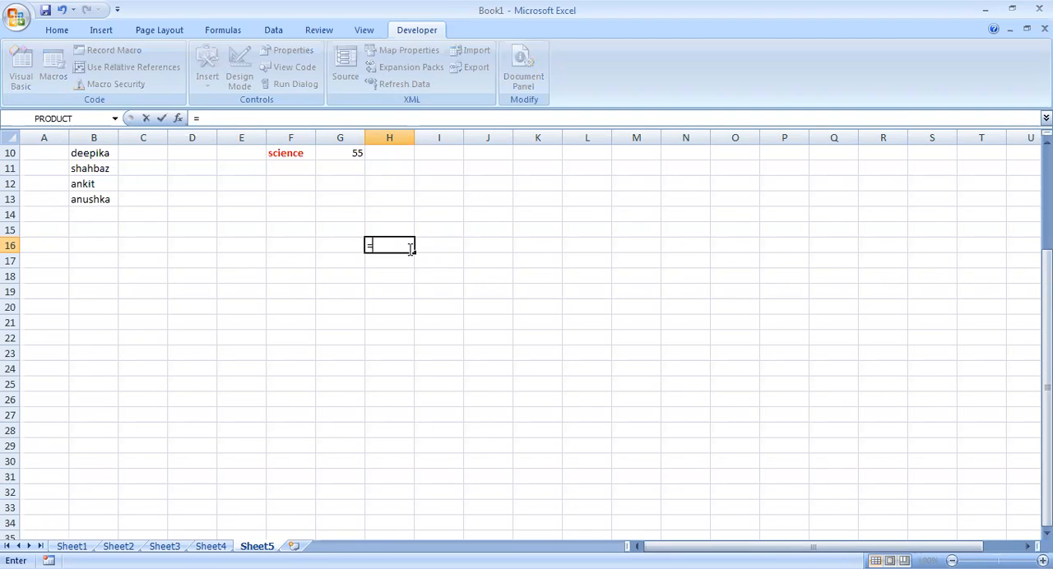
text(rand)
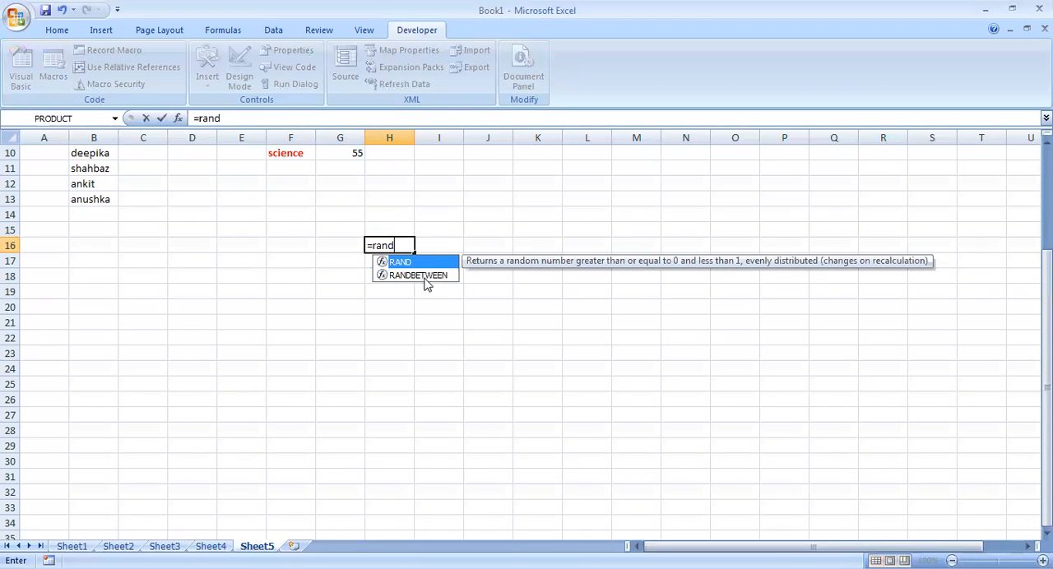
double_click(403, 276)
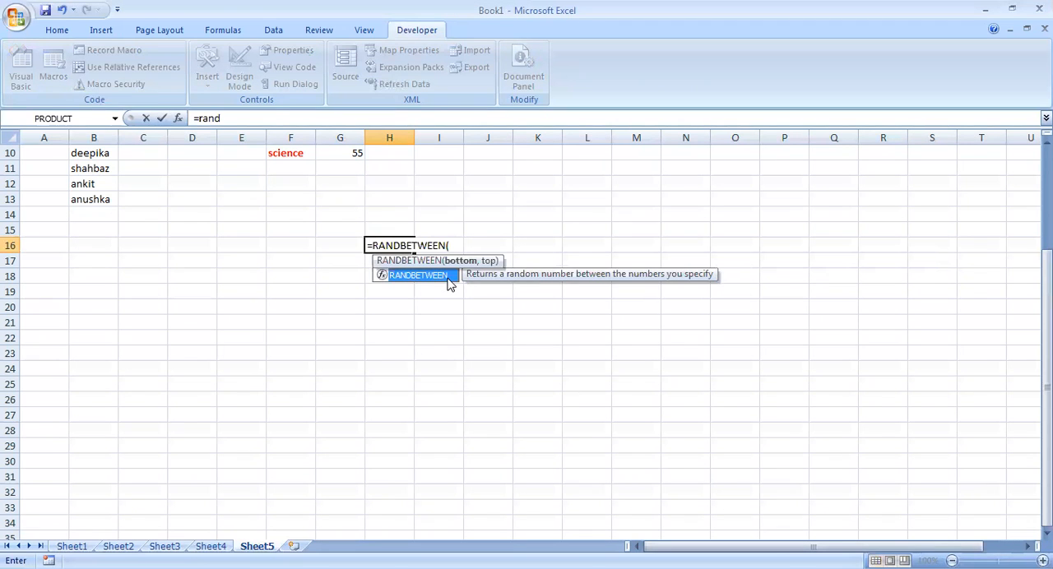
text(40)
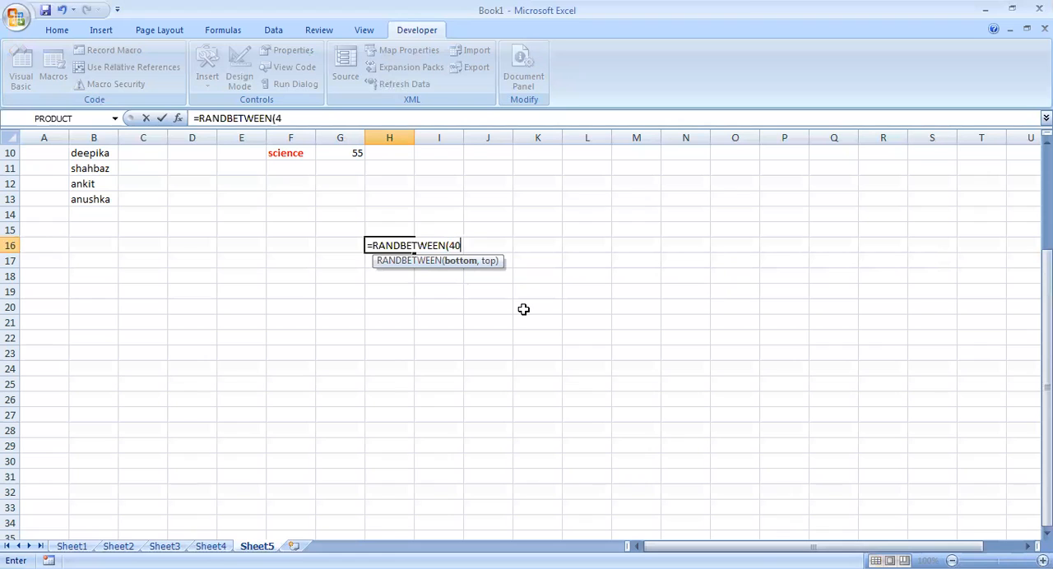
text(,80))
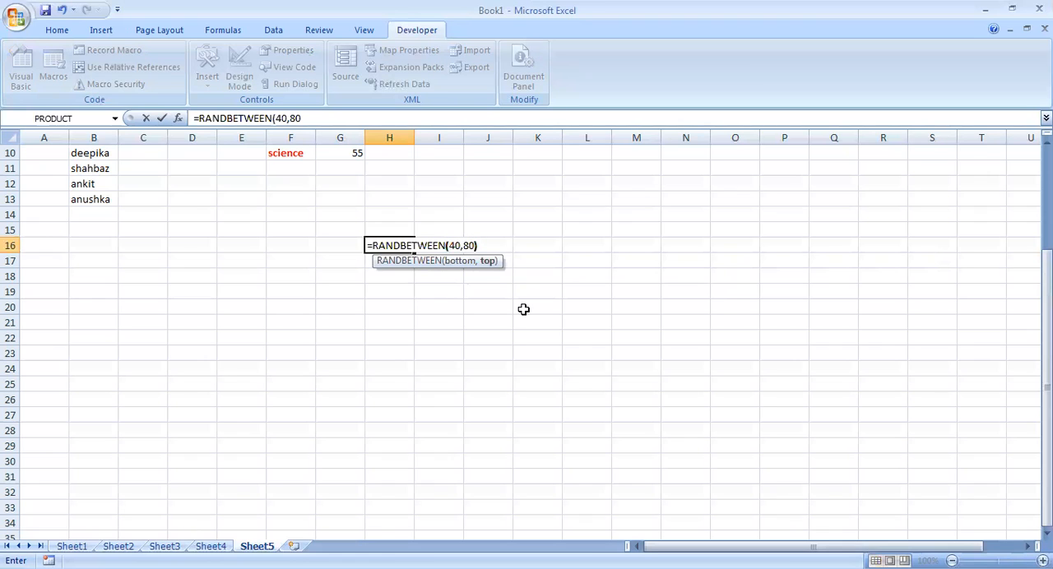
key(Return)
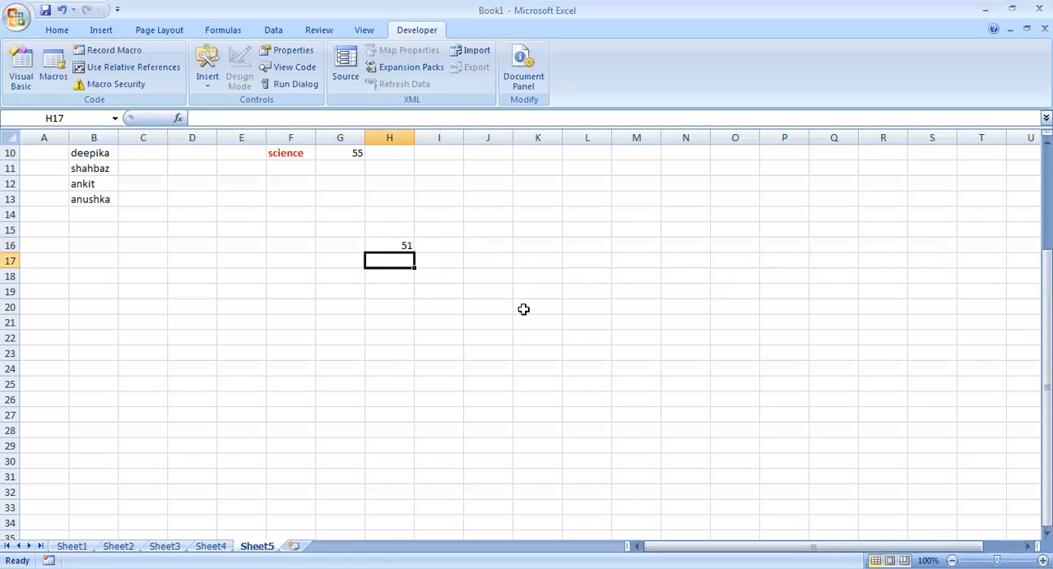
click(398, 242)
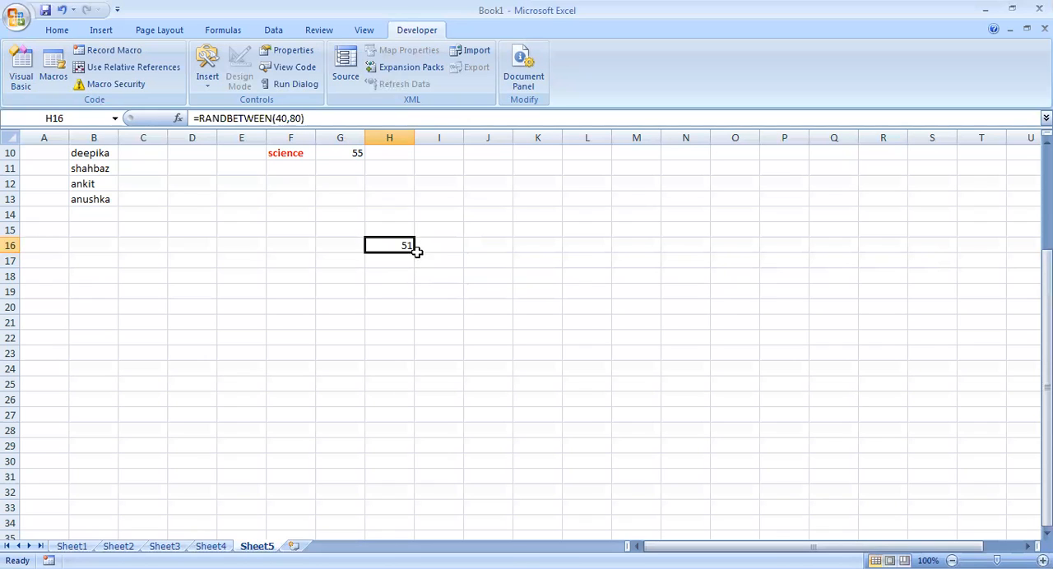
drag(414, 252, 437, 428)
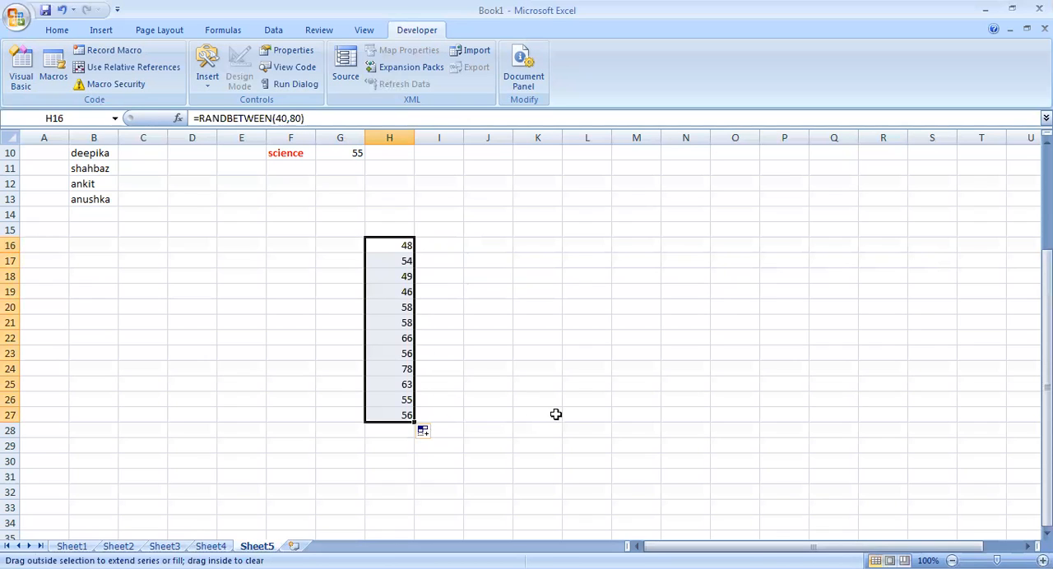
Enter =REPT("|",H16) in I16 and fill the formula down through I27.
click(446, 247)
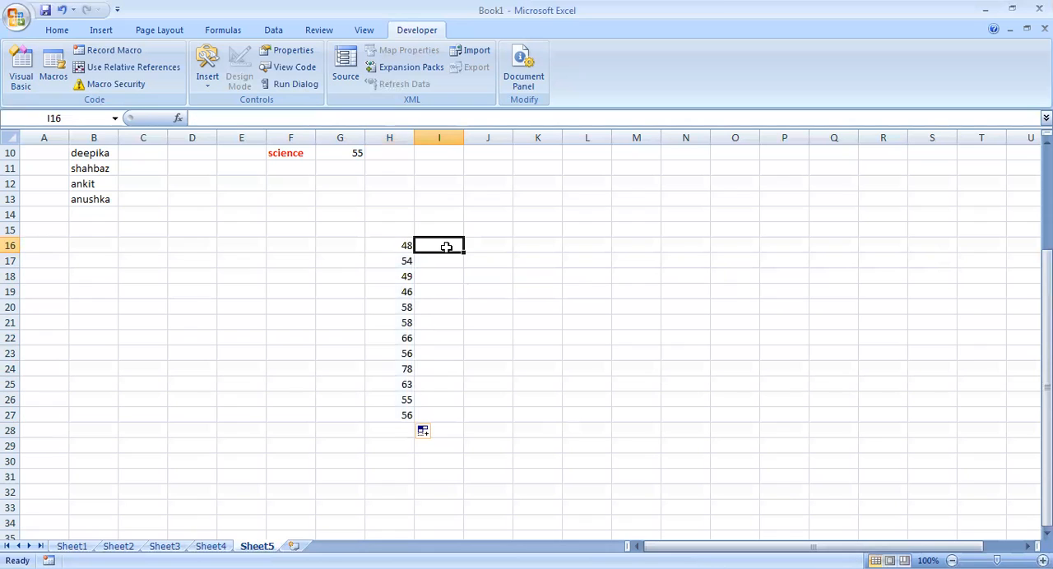
text(=reo)
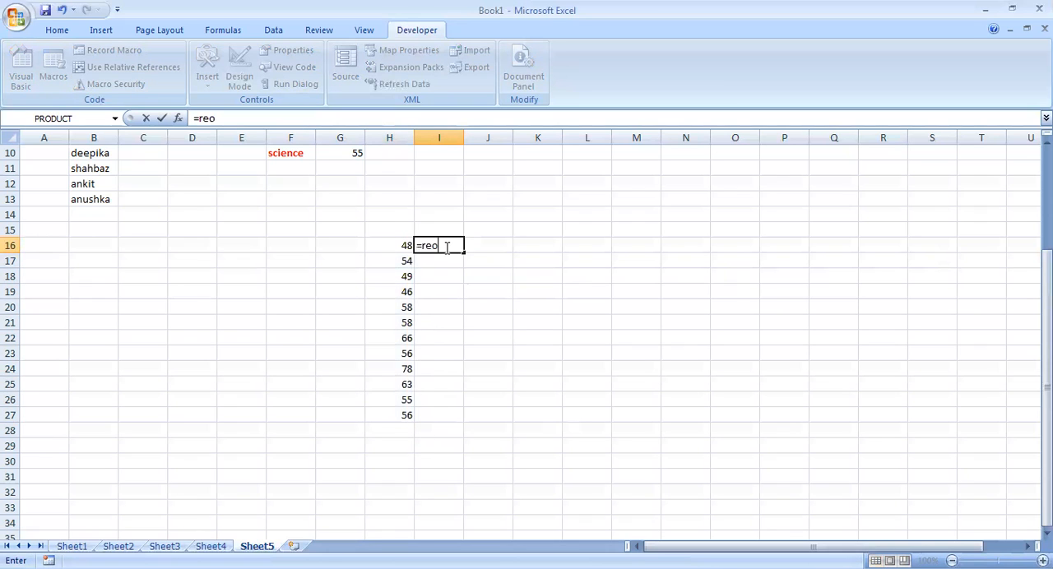
key(BackSpace)
text(p)
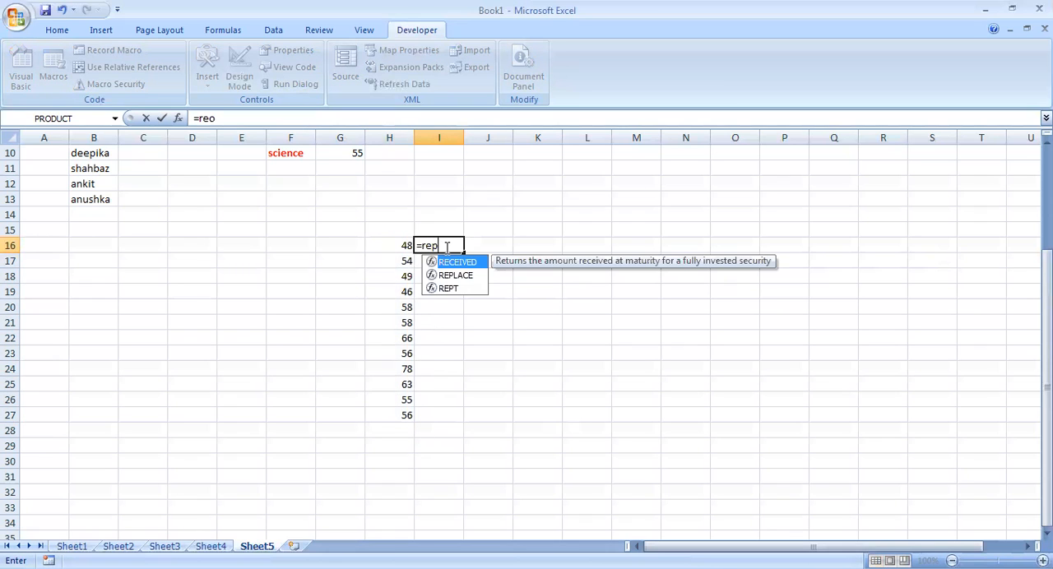
text(t(")
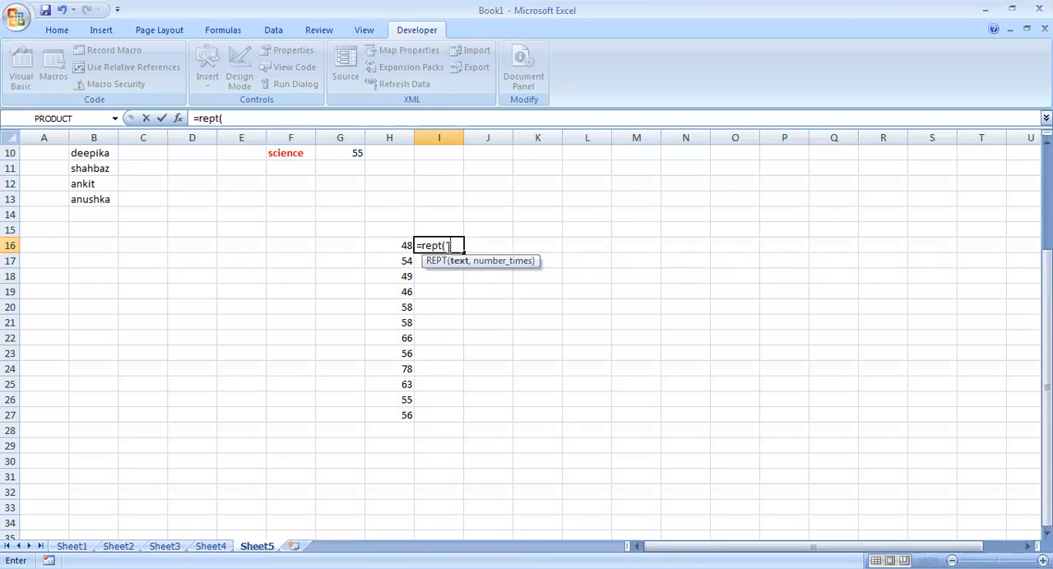
text(|",)
click(391, 245)
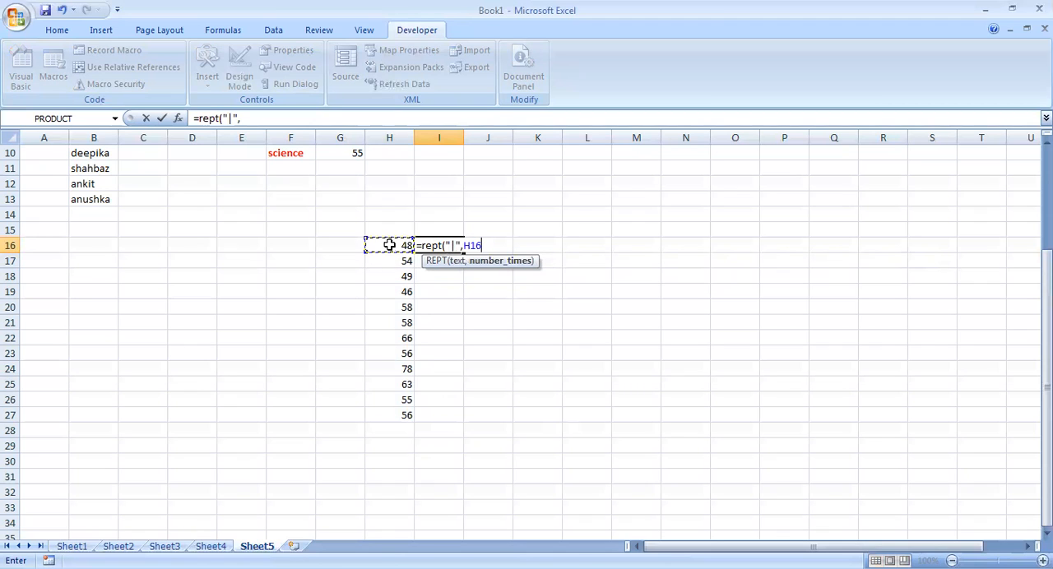
text())
key(Return)
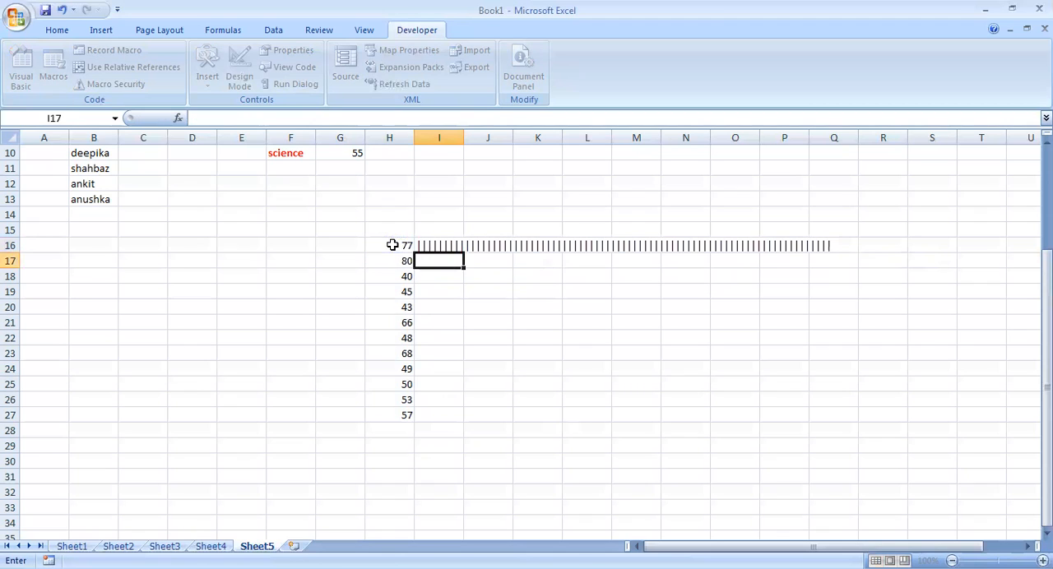
click(449, 246)
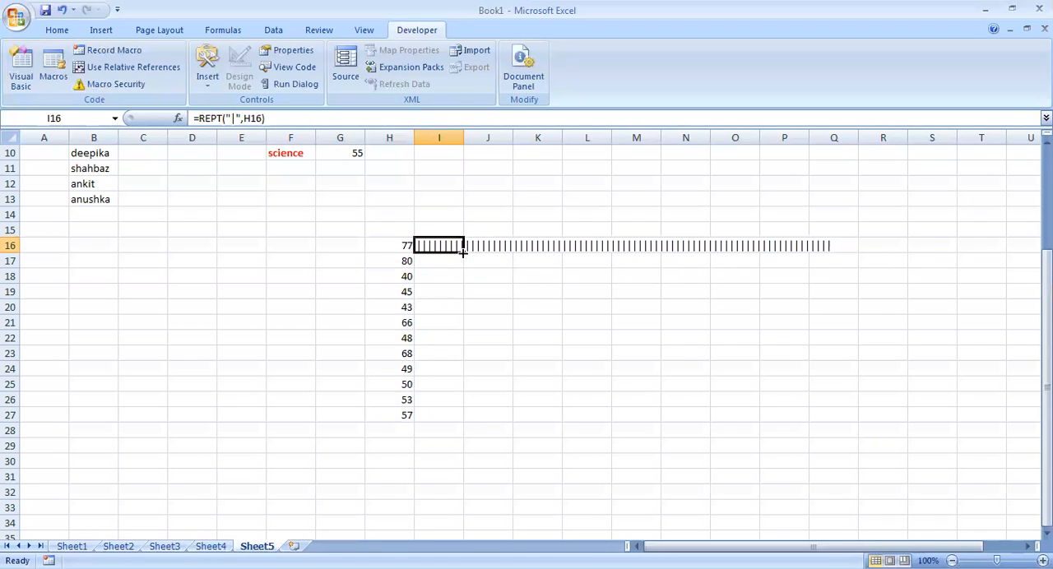
double_click(464, 254)
Set the font of I16 to Britannic Bold and copy the cell down through I27.
click(453, 248)
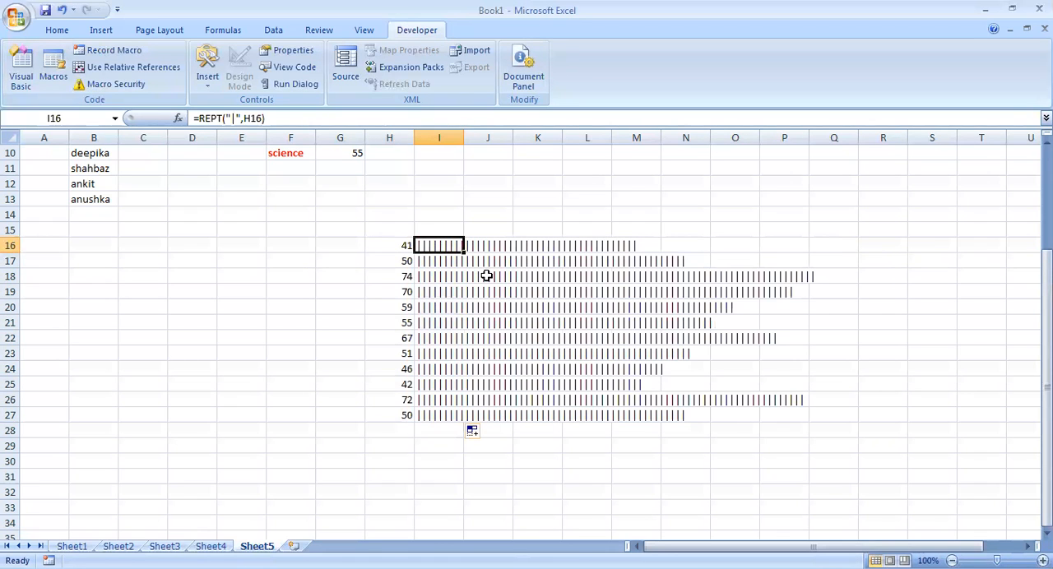
click(58, 30)
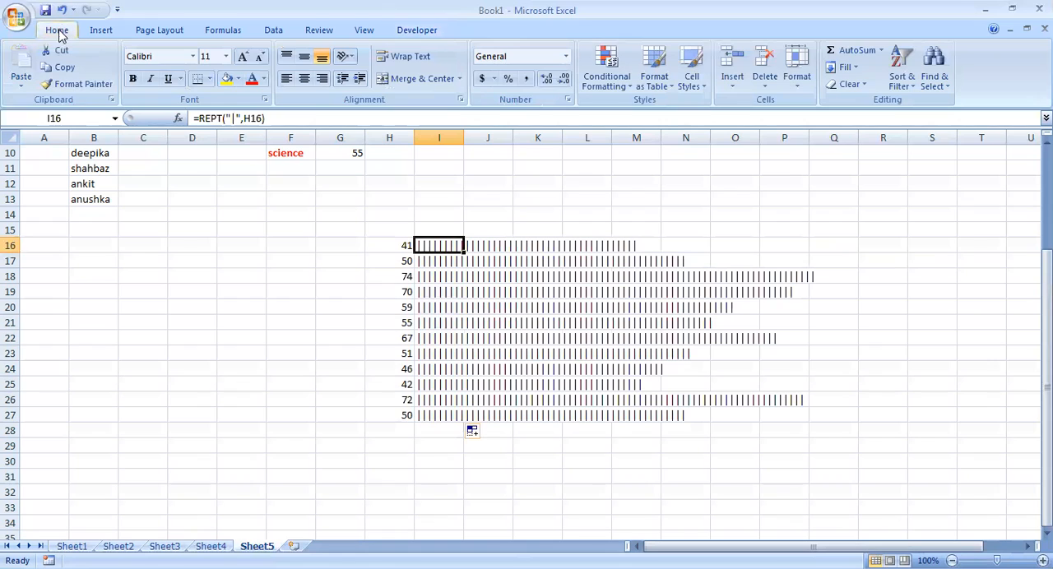
click(174, 55)
text(britannic Bold)
key(Return)
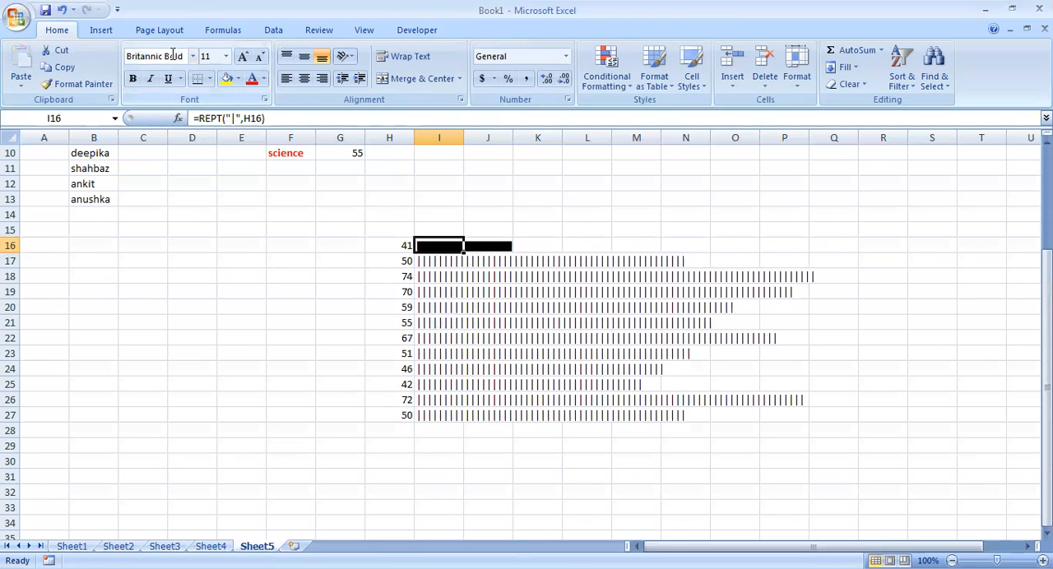
drag(464, 254, 484, 421)
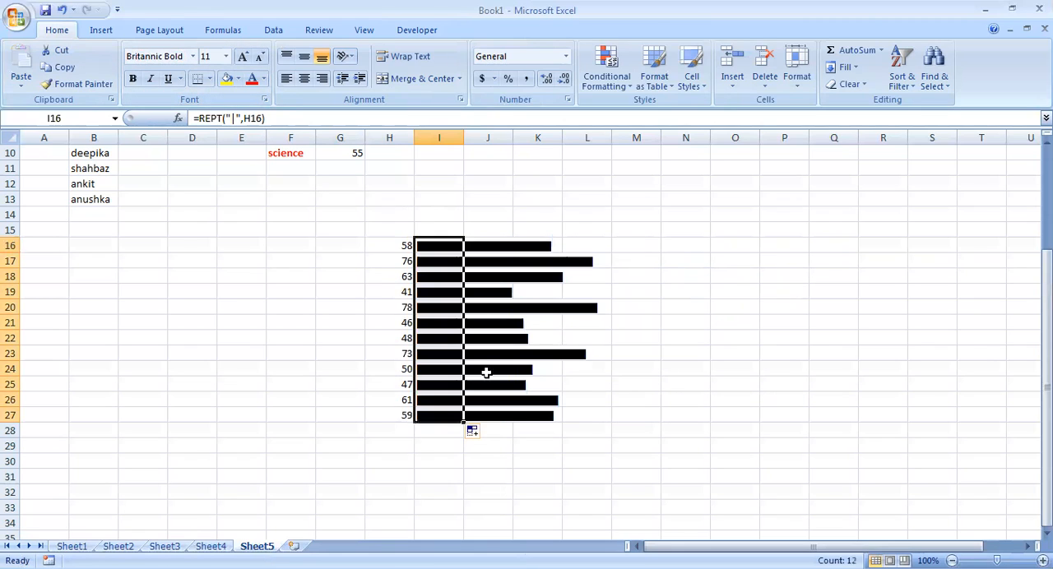
Create a formula-based conditional formatting rule for I16 with =H16>60, using a fully relative cell reference.
click(445, 244)
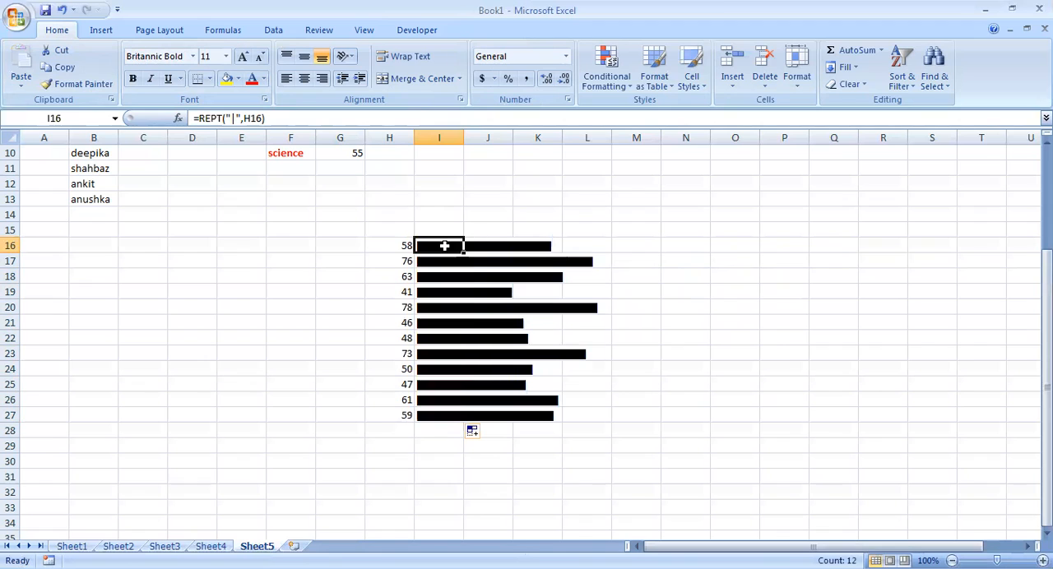
click(606, 73)
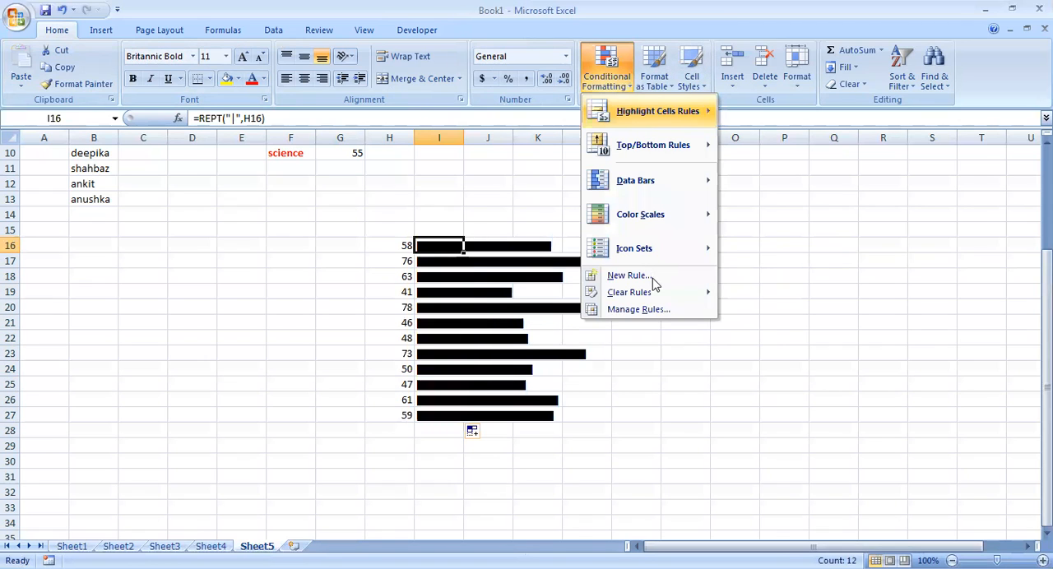
click(653, 281)
click(680, 223)
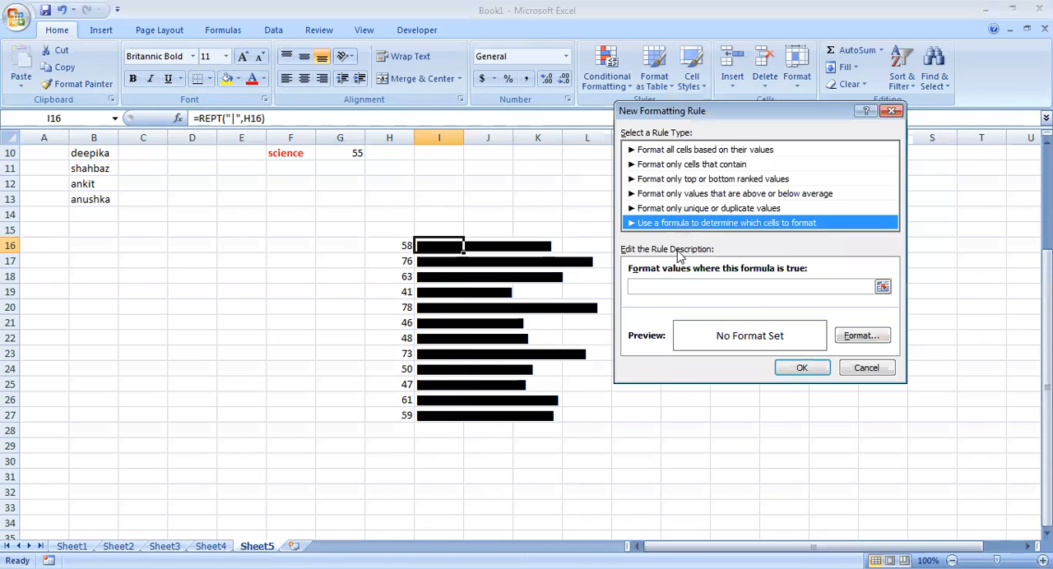
click(653, 287)
click(402, 246)
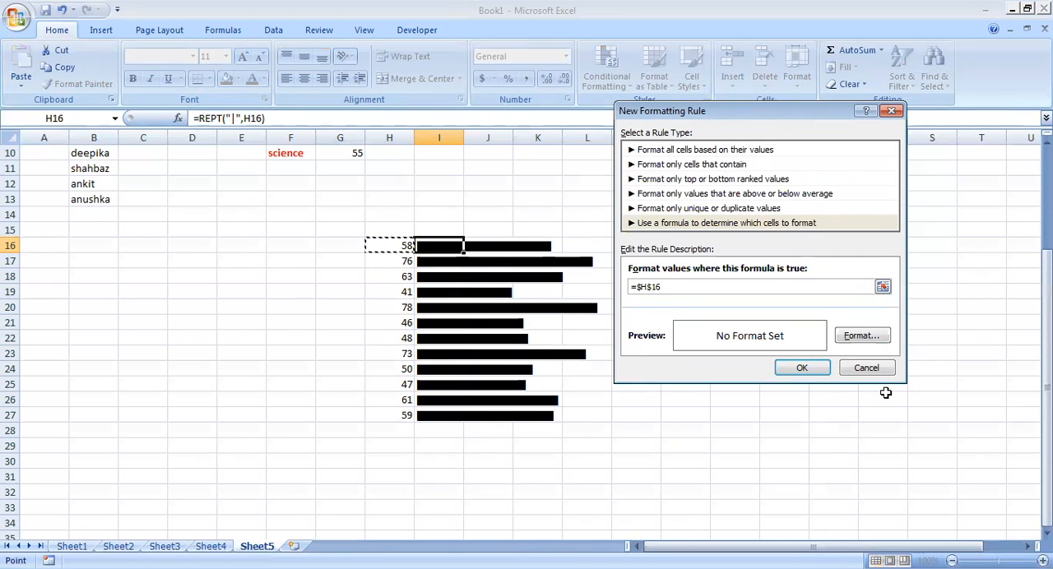
text(>60)
click(651, 288)
key(BackSpace)
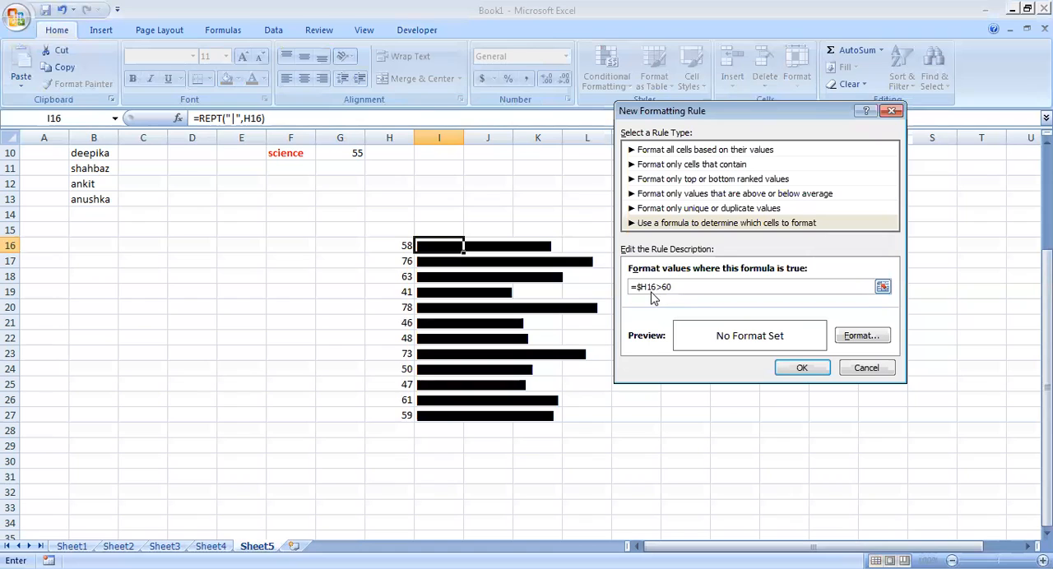
click(641, 287)
key(BackSpace)
Give the new rule a red font colour, apply it, and copy I16 down through I27.
click(860, 336)
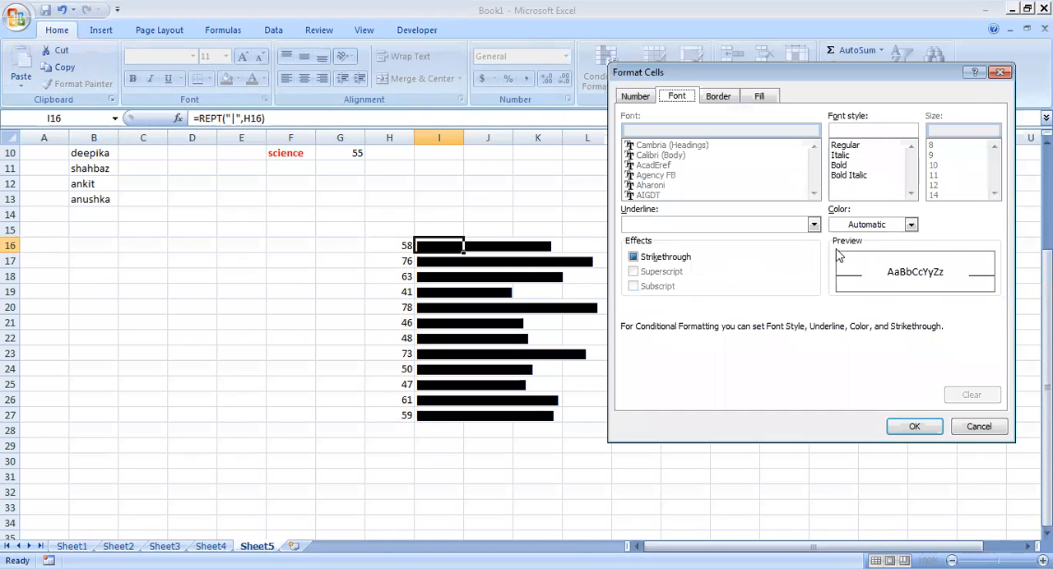
click(911, 225)
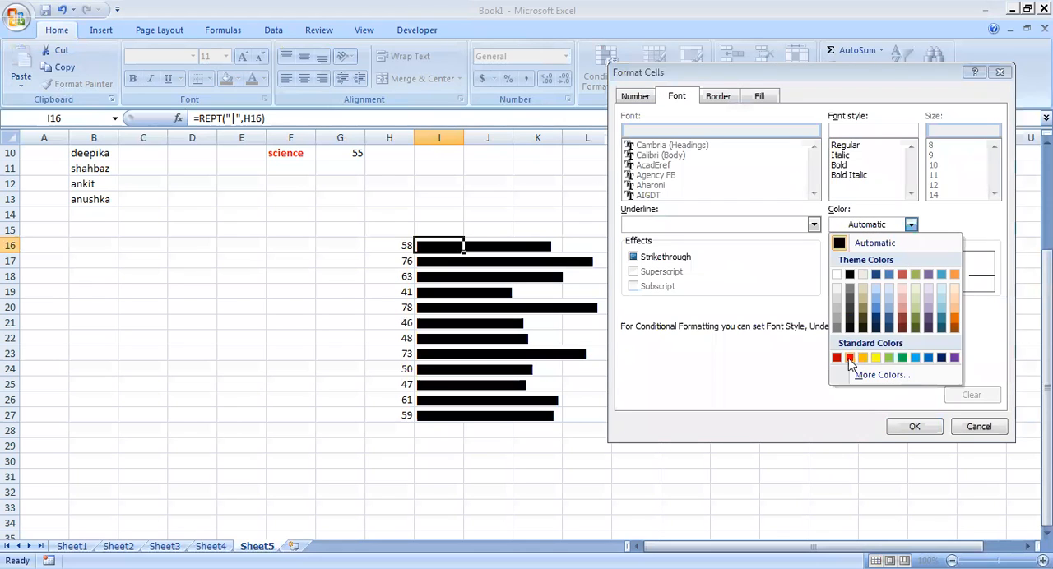
click(850, 359)
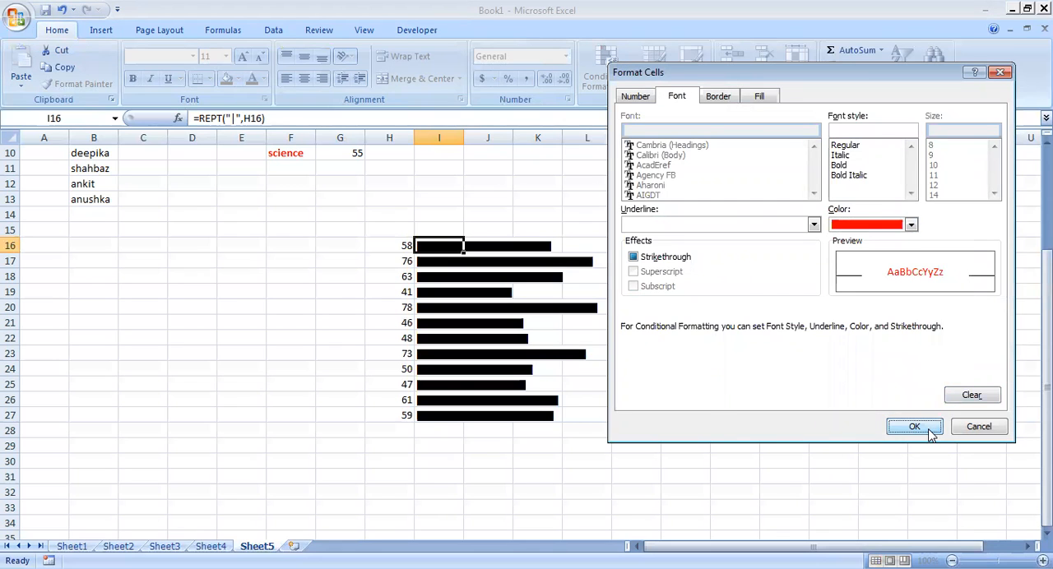
key(Return)
click(806, 369)
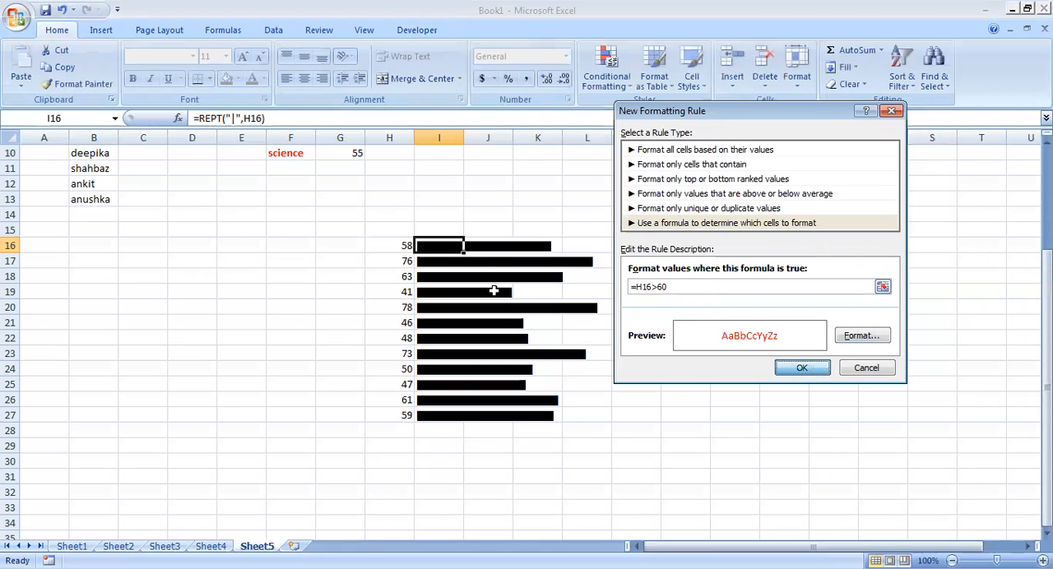
double_click(464, 255)
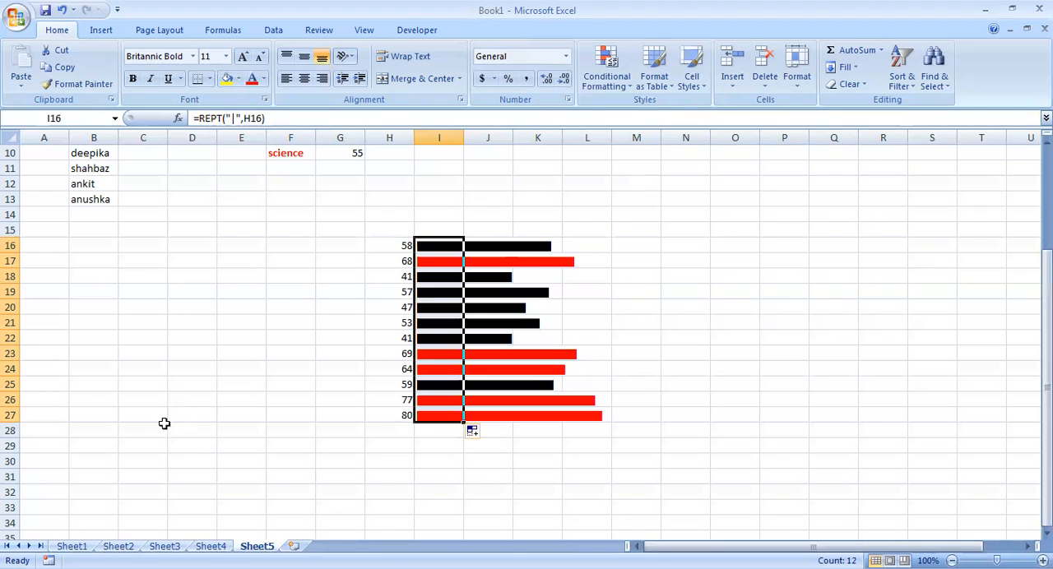
Enter the label car in F29 and the amount 400000 in G29, below the bar chart.
scroll(186, 406, down, 2)
click(277, 356)
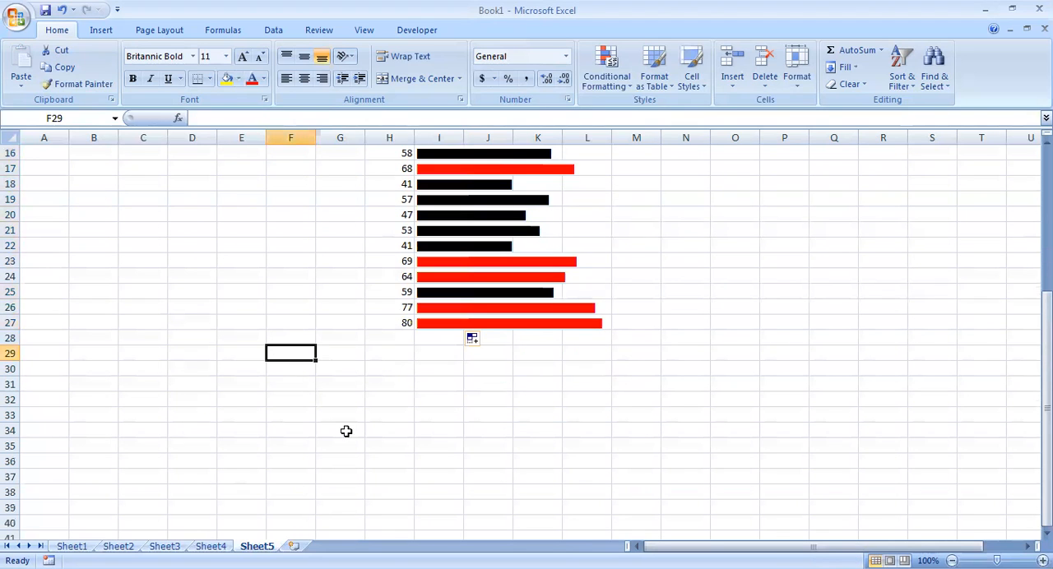
text(car)
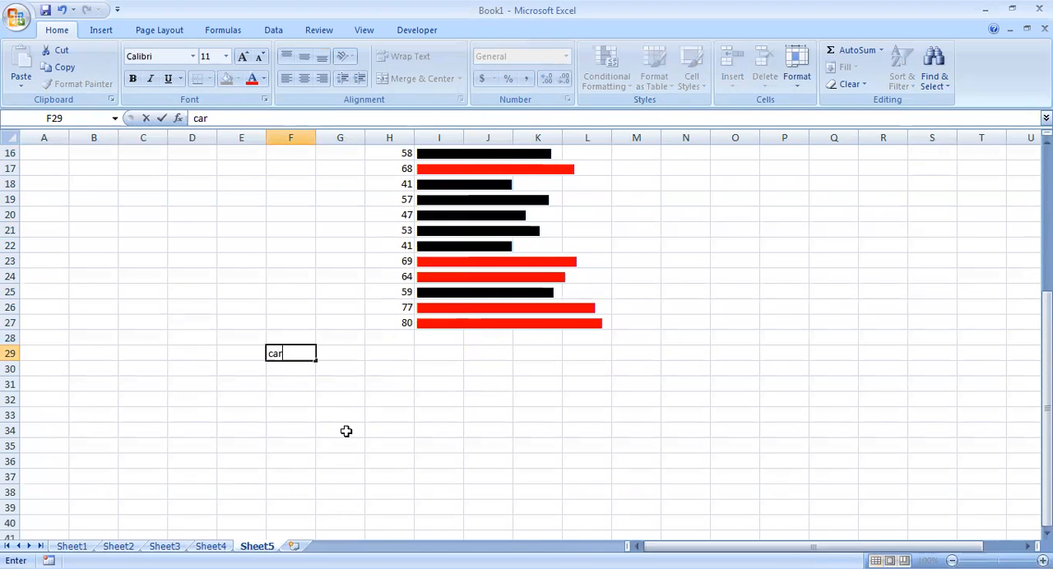
key(Tab)
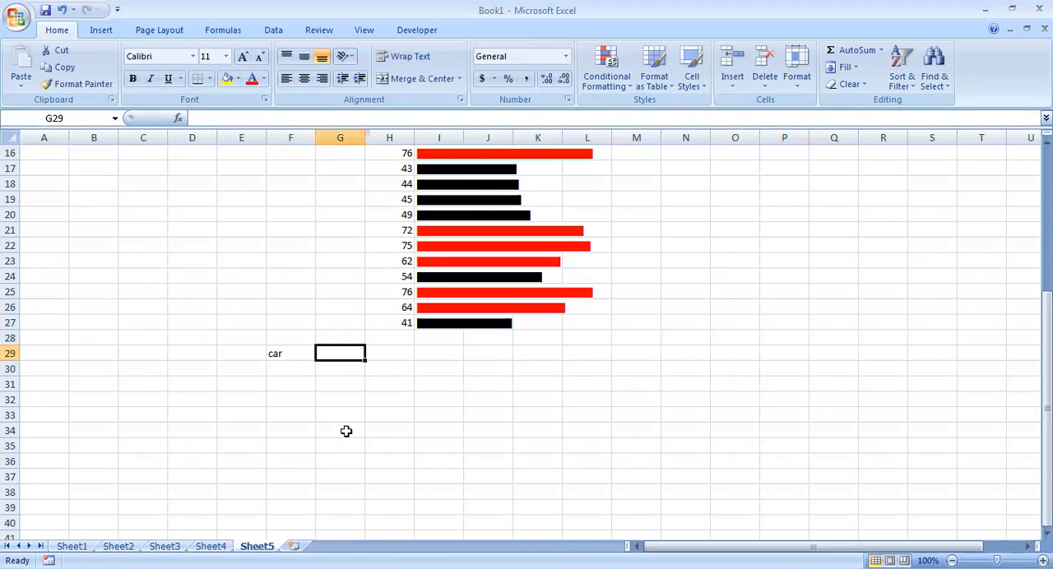
text(400000)
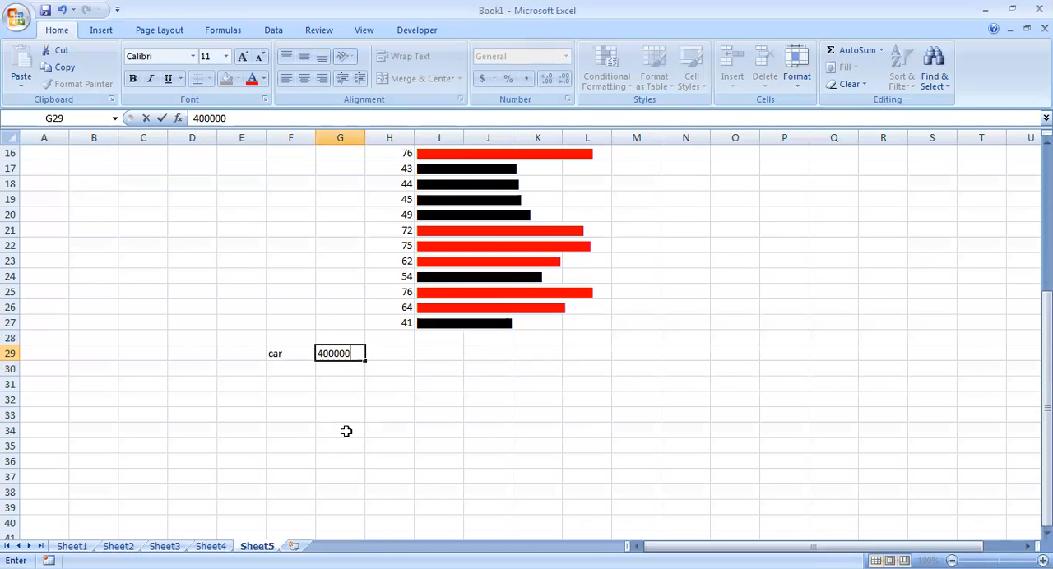
key(Return)
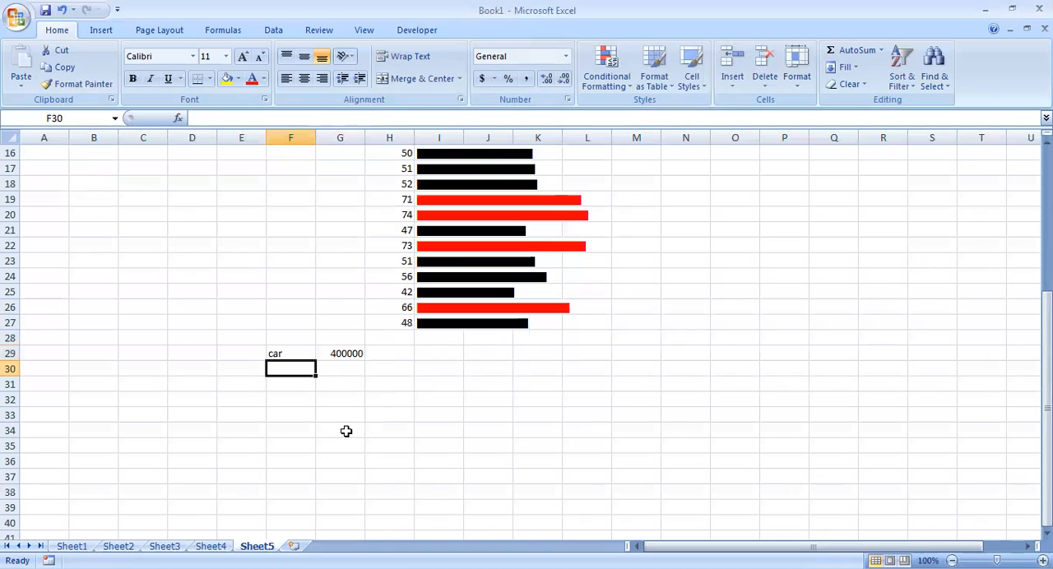
Enter the label down payment in F30 and widen column F to fit it.
text(do)
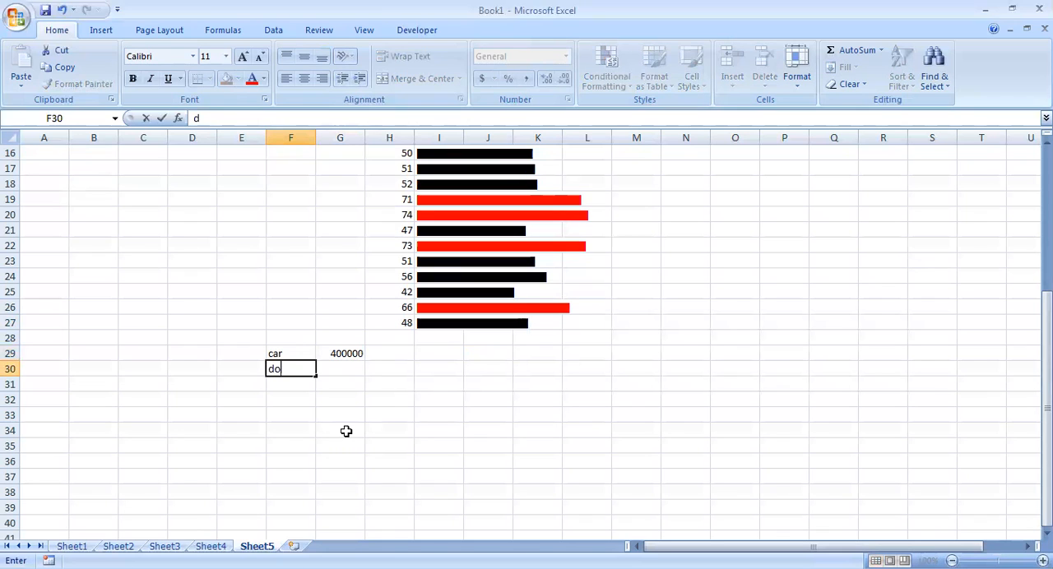
text(wn p[ay)
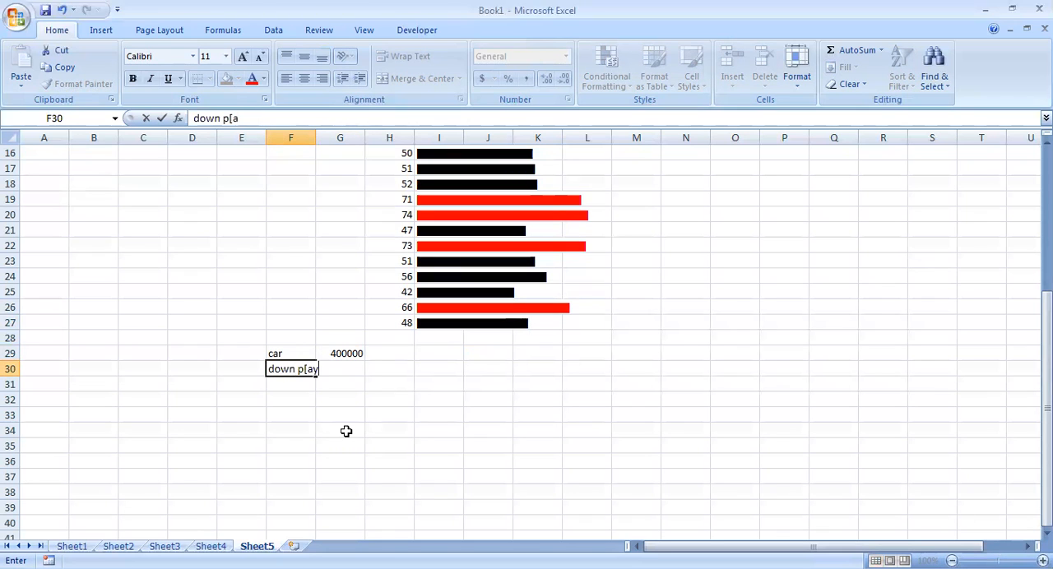
text(ment)
key(Tab)
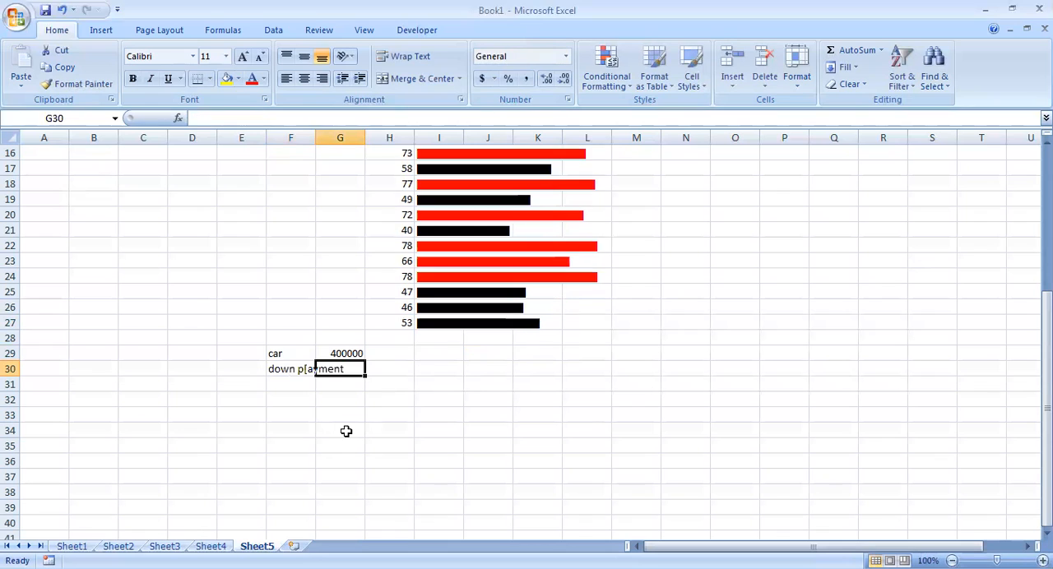
double_click(316, 137)
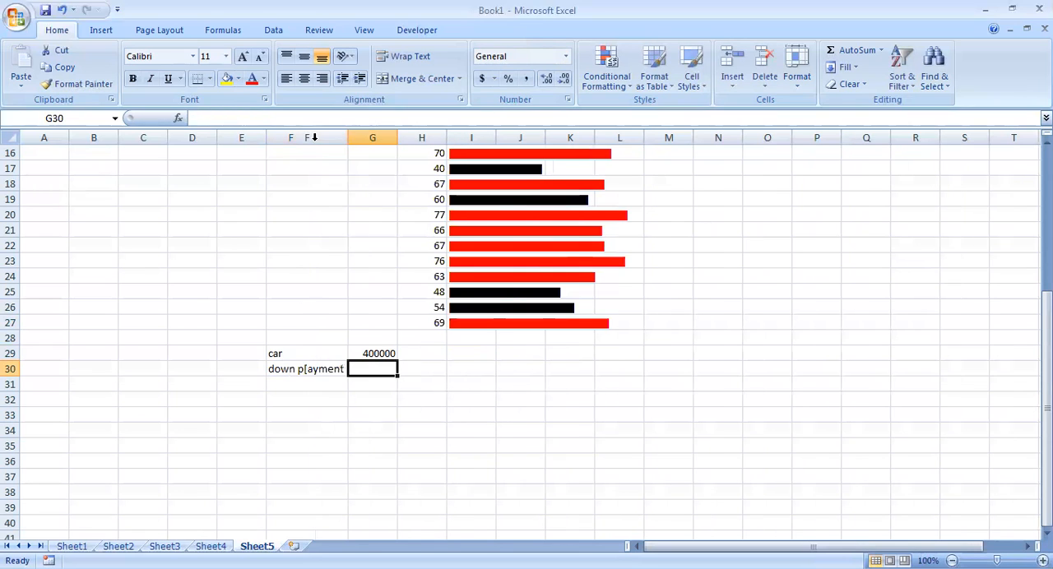
click(308, 369)
double_click(308, 369)
key(BackSpace)
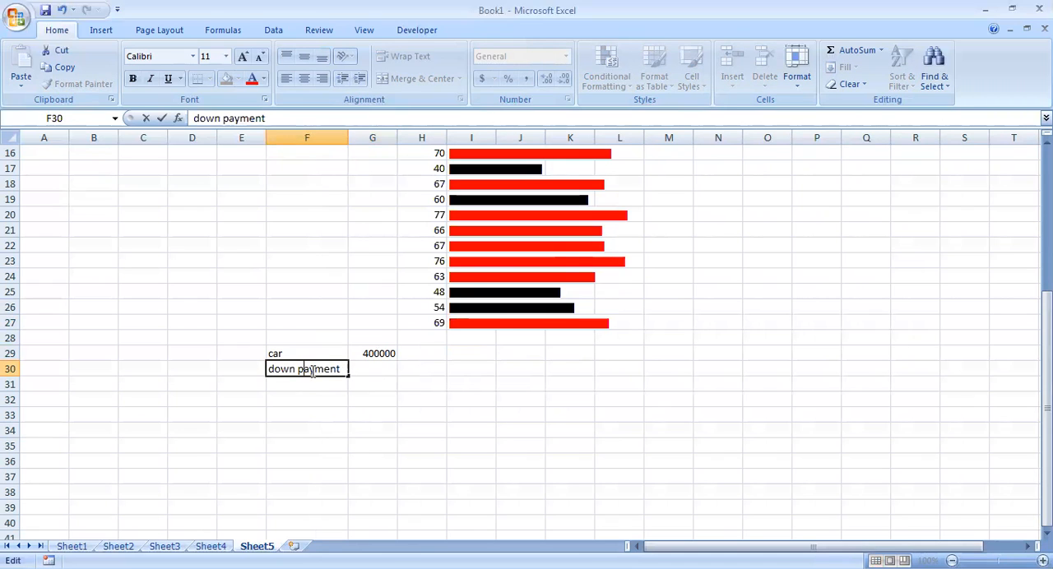
Enter the down payment amount 100000 in G30.
double_click(383, 364)
text(100000)
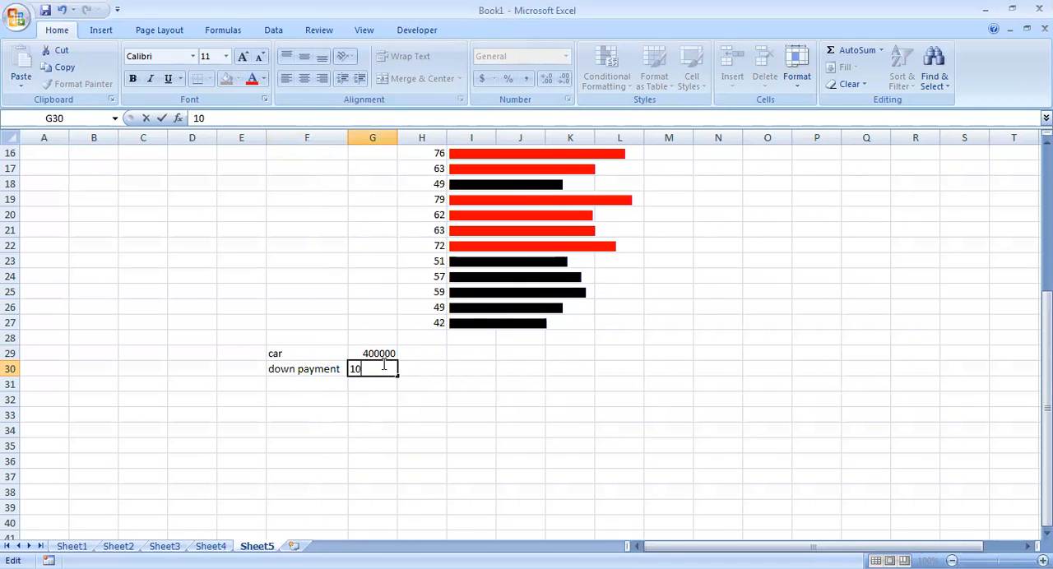
key(Return)
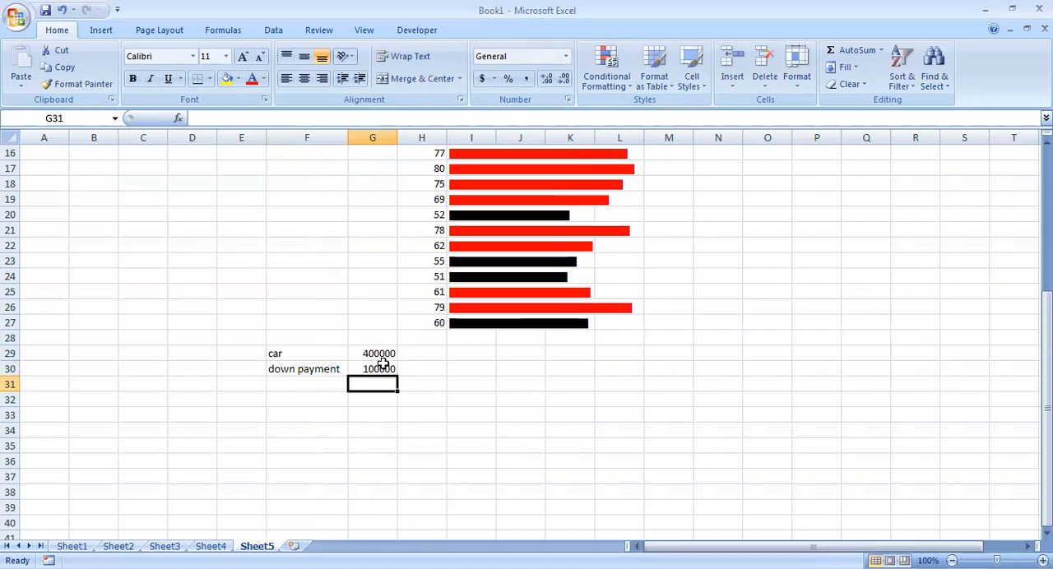
Enter the label rest amount in F31 and calculate it in G31 with the formula =G29-G30.
key(Left)
text(rest amount)
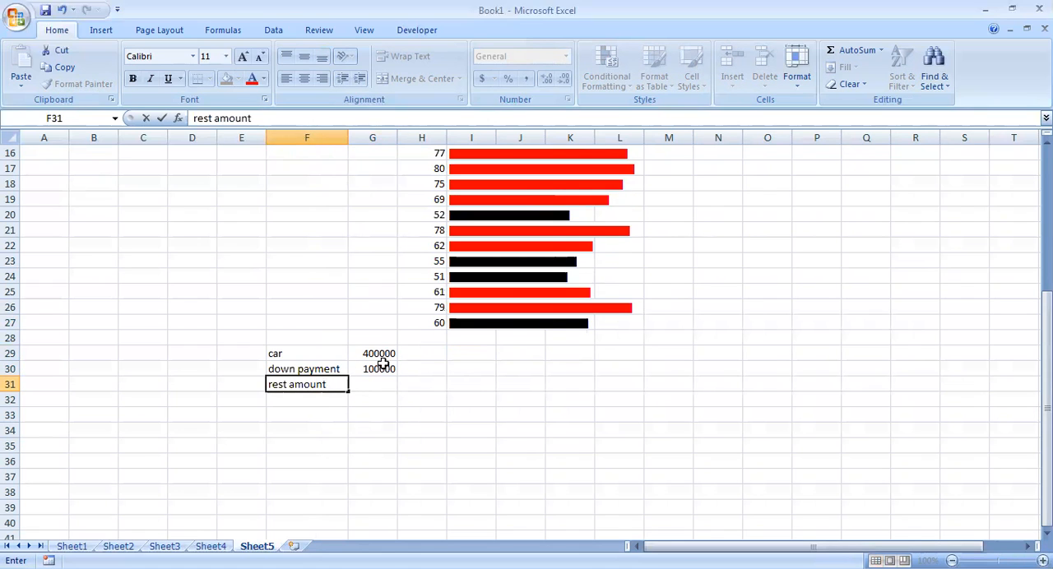
key(Right)
text(=)
click(378, 353)
text(-)
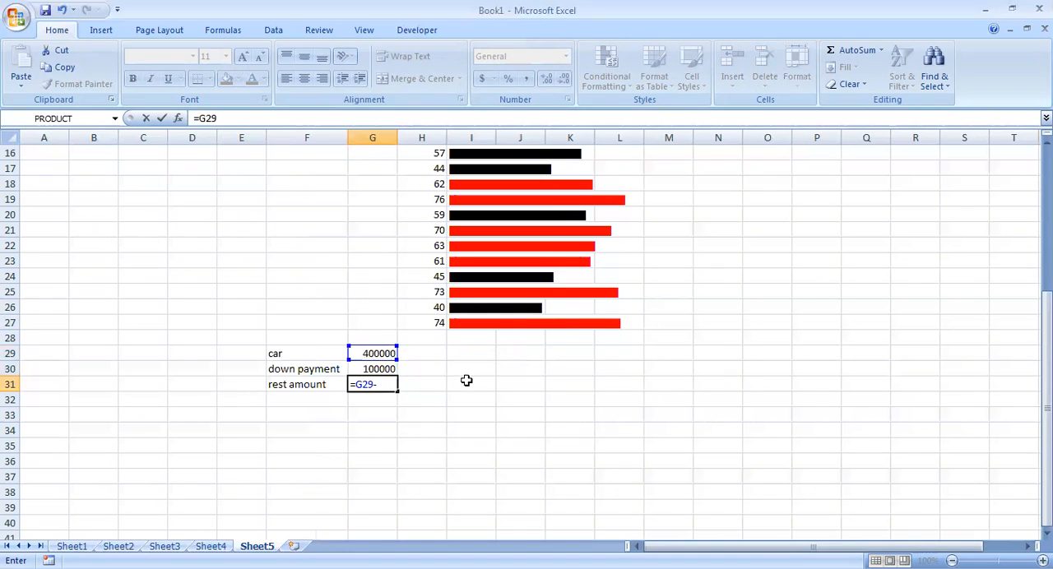
click(378, 369)
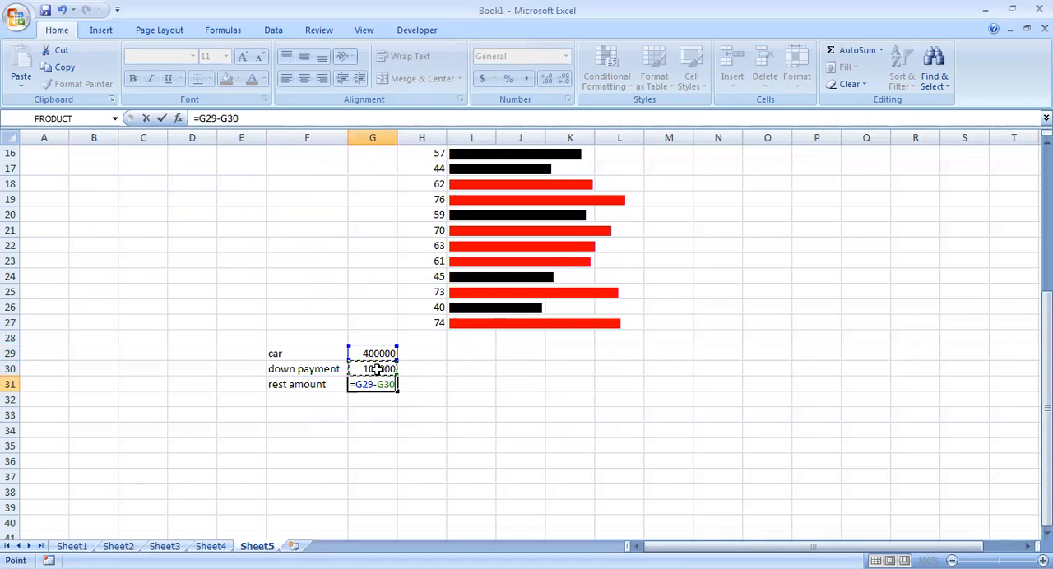
key(Return)
Enter the label emi in F32, below rest amount.
scroll(407, 417, down, 2)
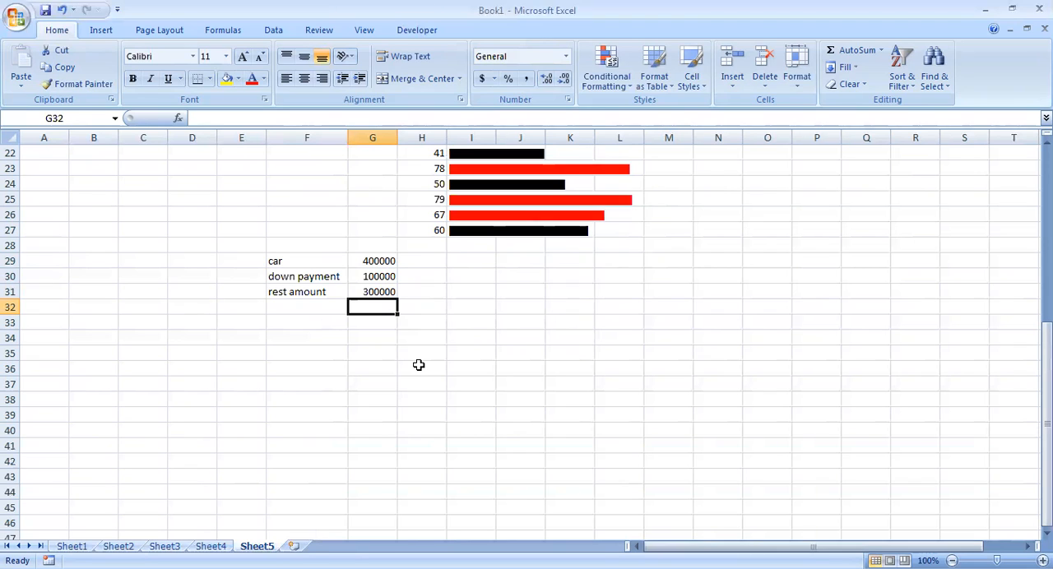
click(305, 305)
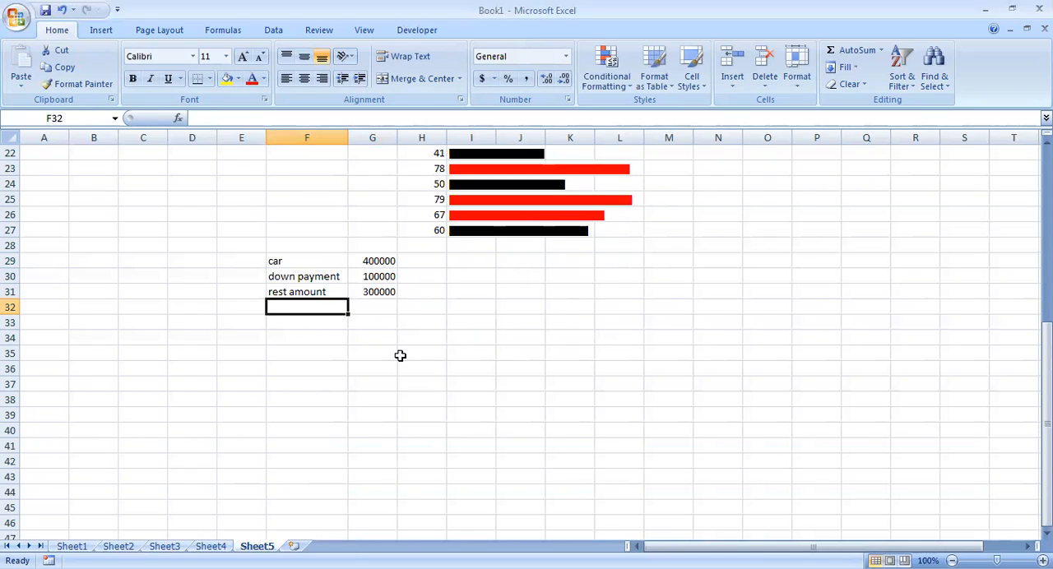
text(emi)
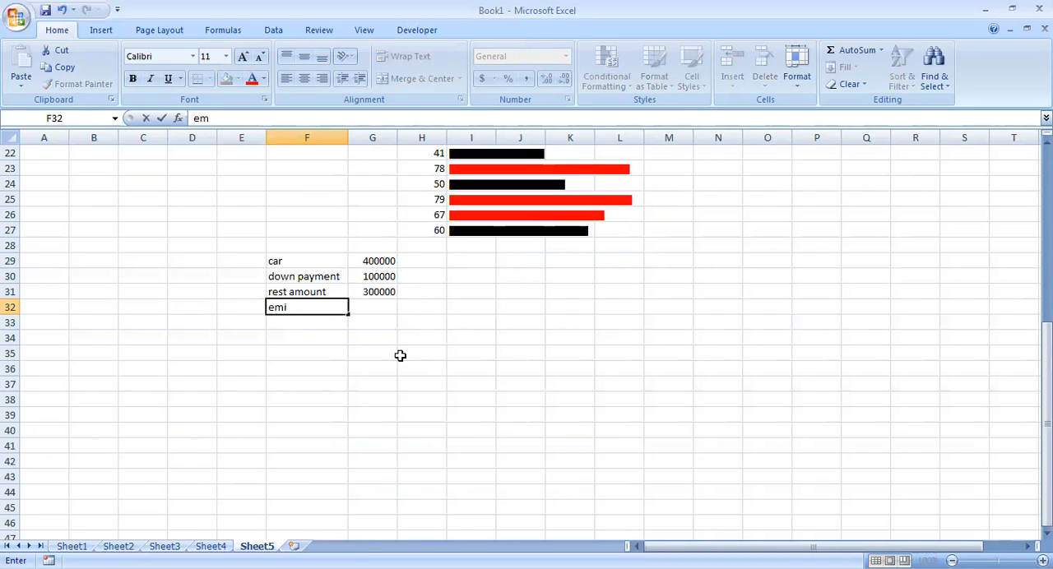
key(Tab)
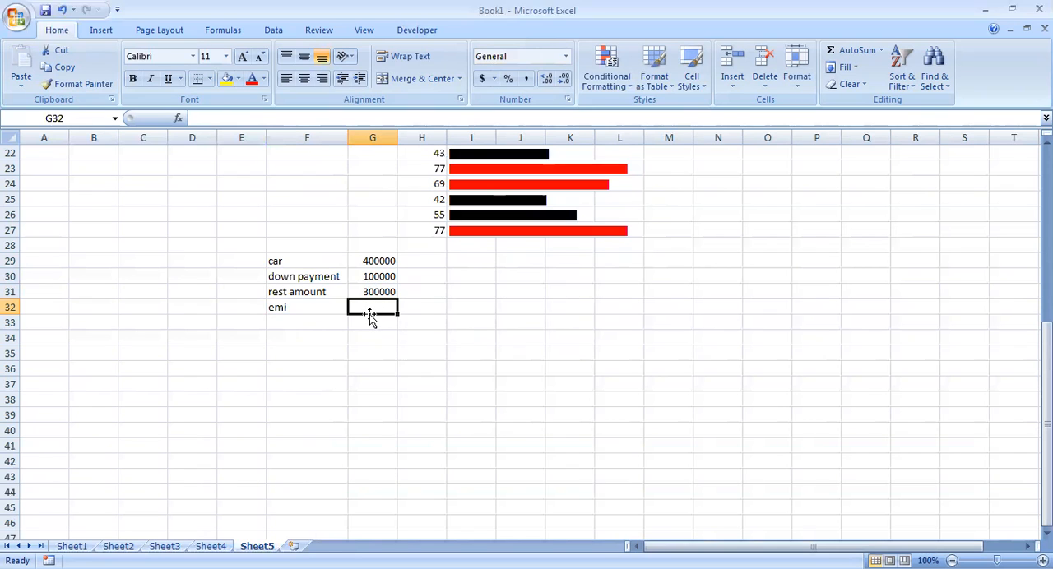
Enter the label rate of interest in H29, fit column H to it, and enter 12% in I29.
click(434, 260)
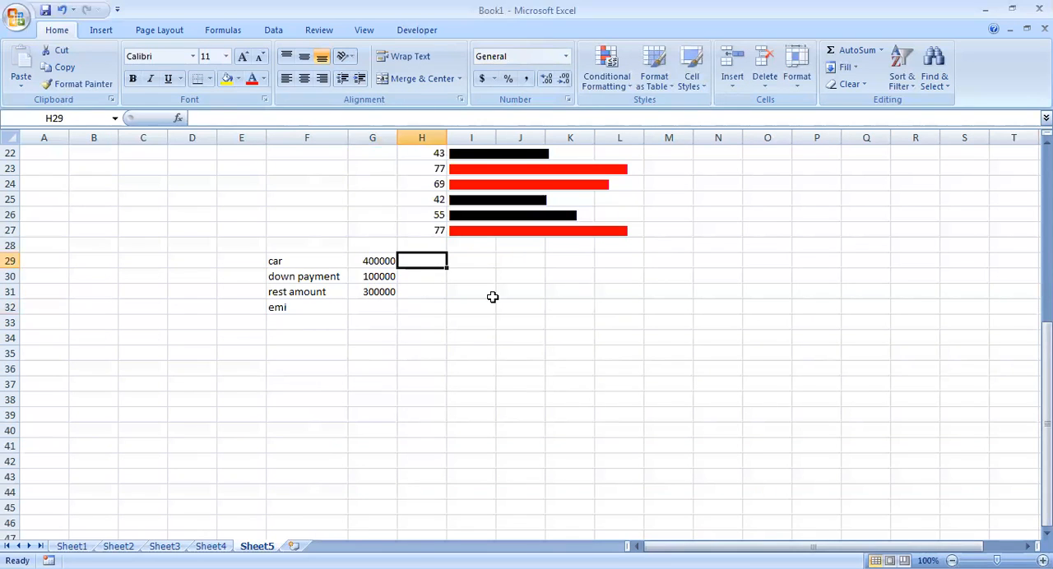
text(rate )
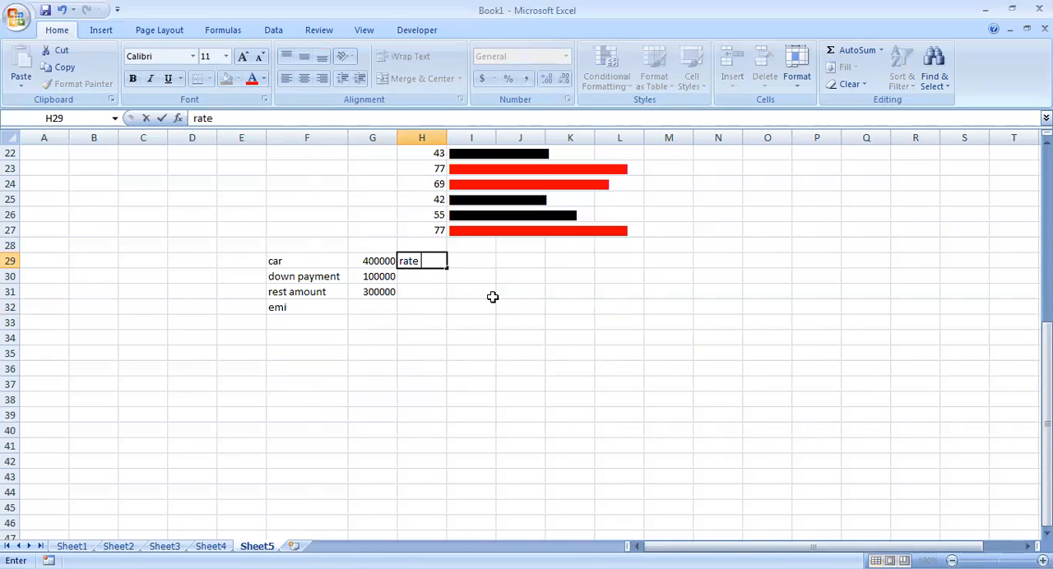
text(of interest)
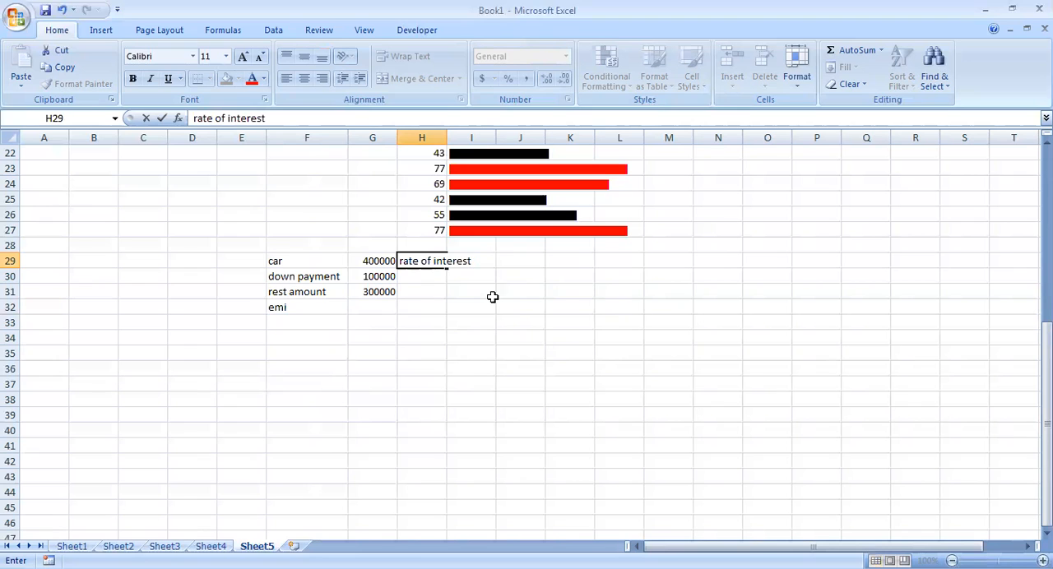
double_click(449, 138)
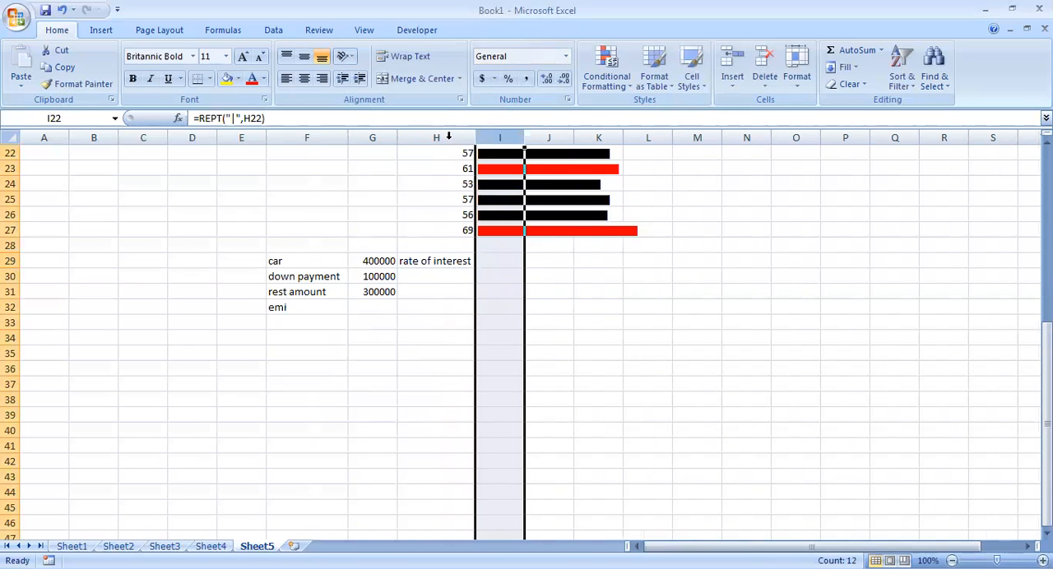
click(496, 251)
text(12)
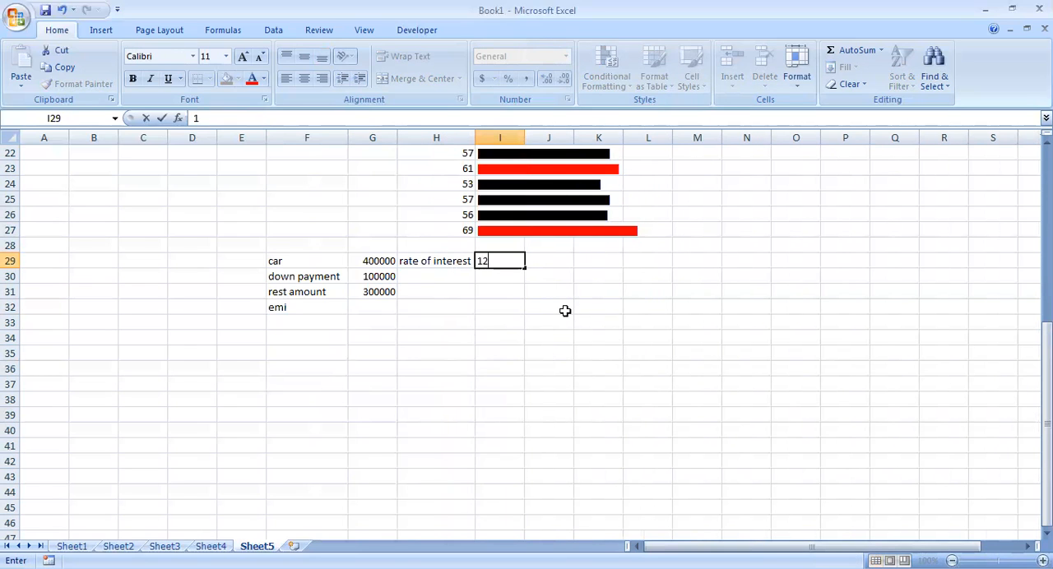
text(%)
key(Return)
Enter the label total month in H30 and the value 2 in I30.
key(Left)
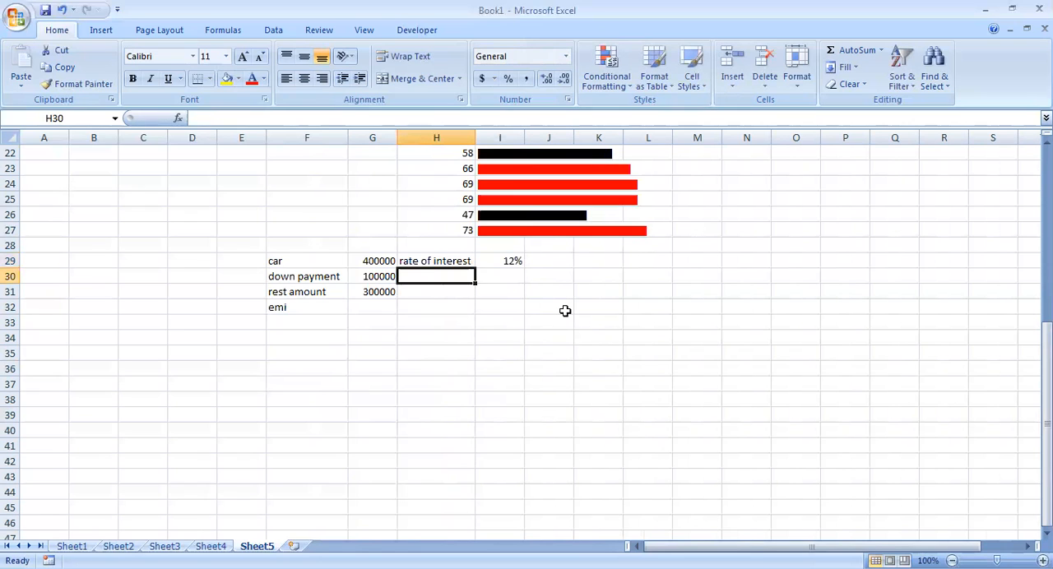
text(tot)
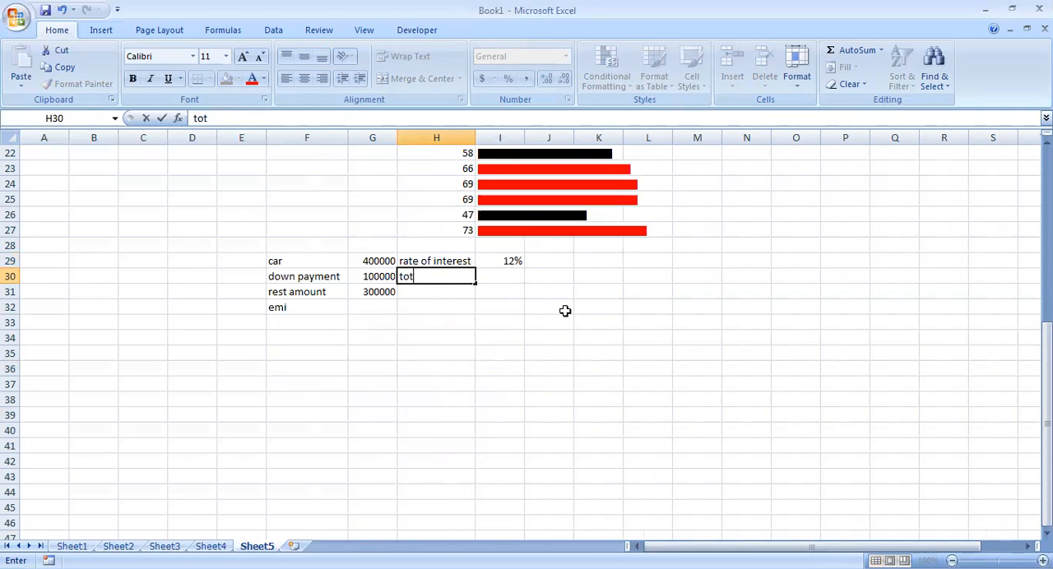
text(al month)
key(Right)
text(2)
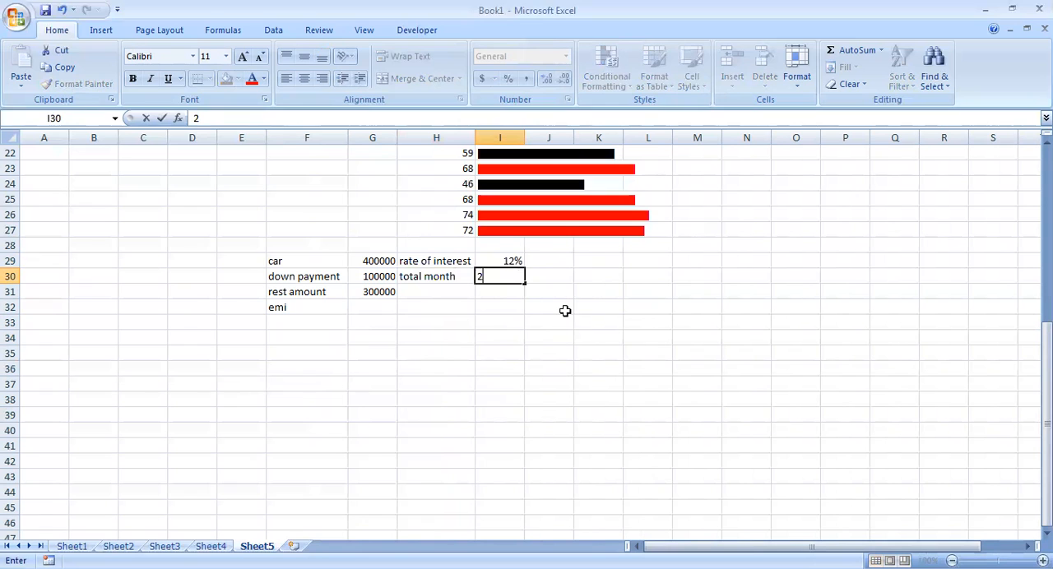
Replace the label in H30 with total yuear.
key(Left)
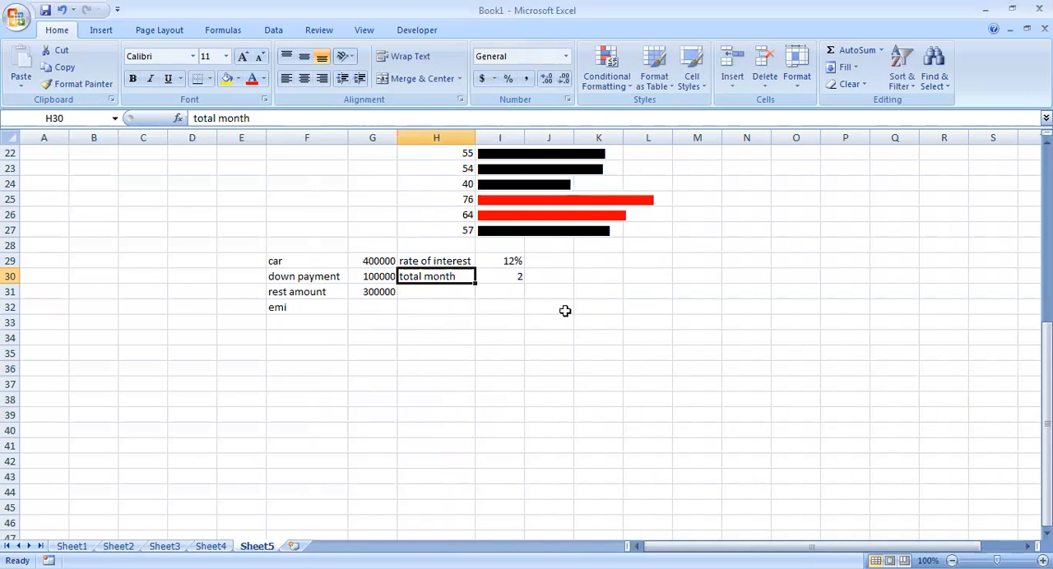
key(BackSpace)
text(tota)
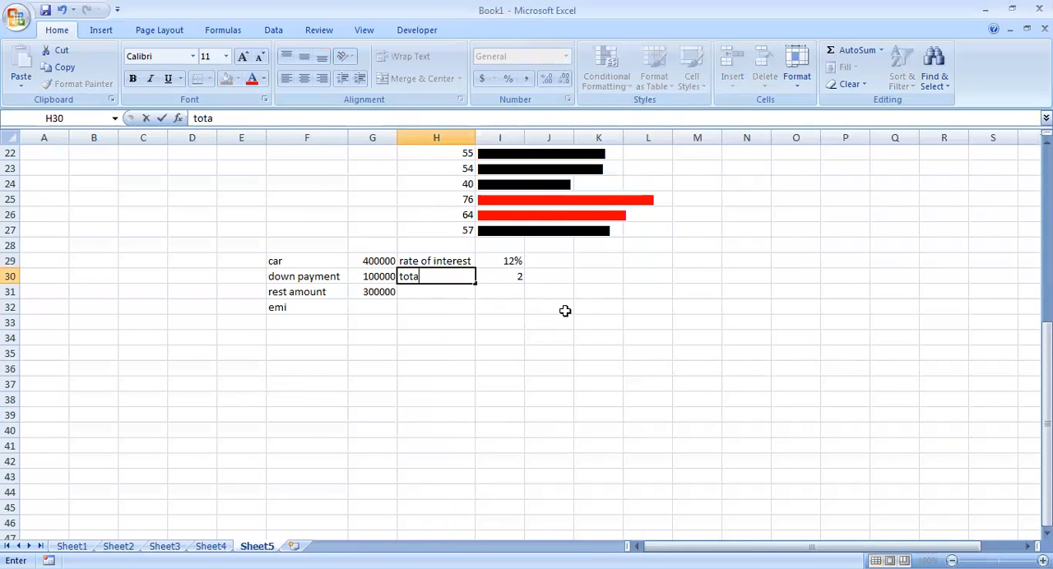
text(l yuear)
key(Right)
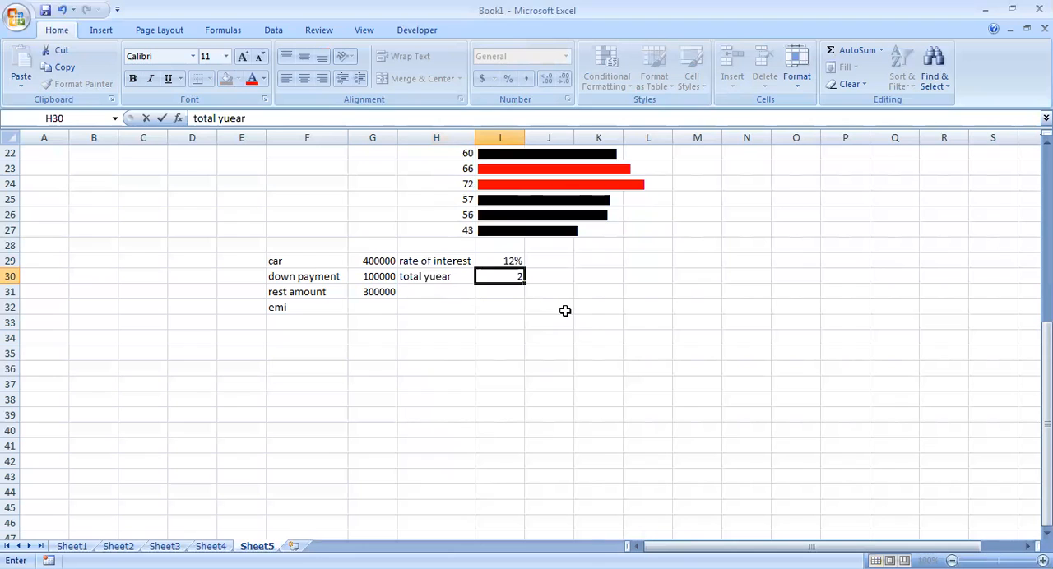
key(Return)
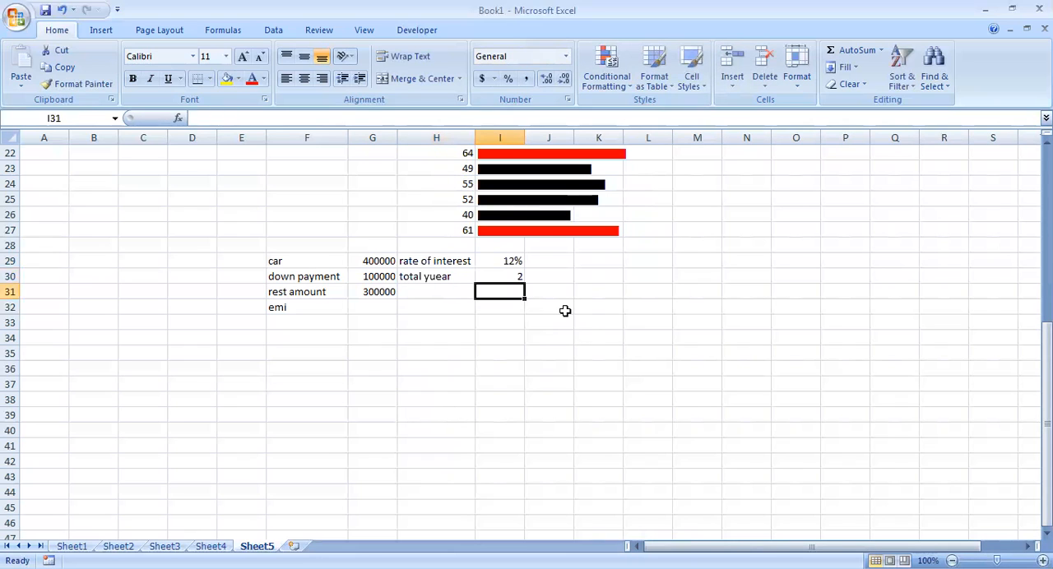
Enter the label total month in H31 and calculate it in I31 with the formula =12*I30.
key(Left)
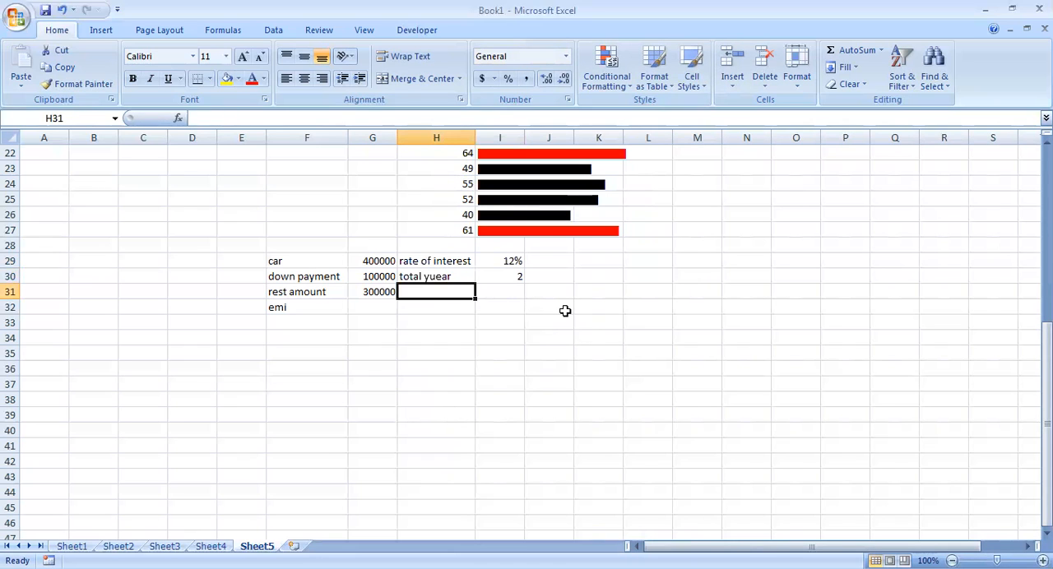
text(total month)
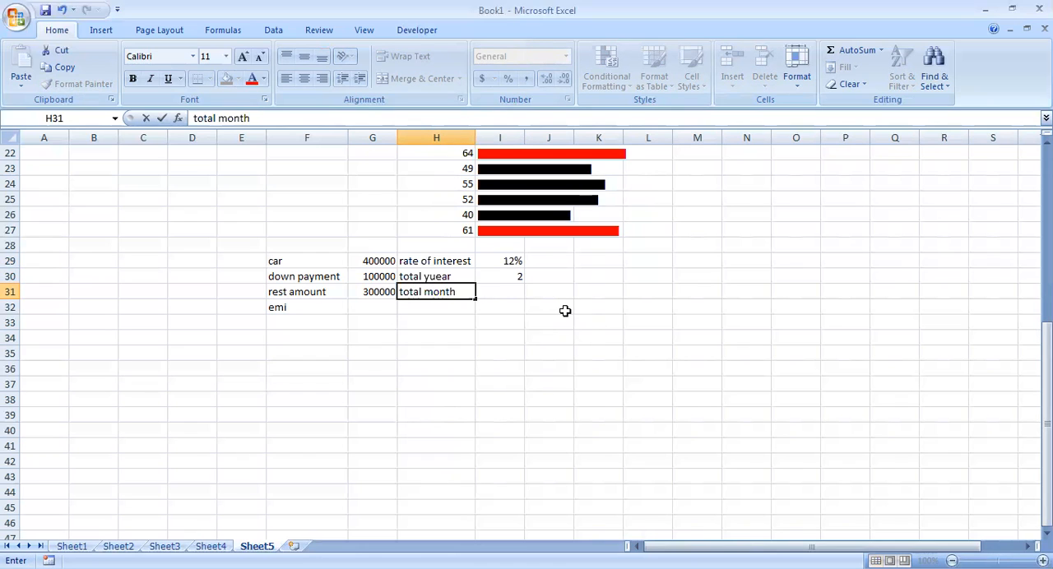
key(Tab)
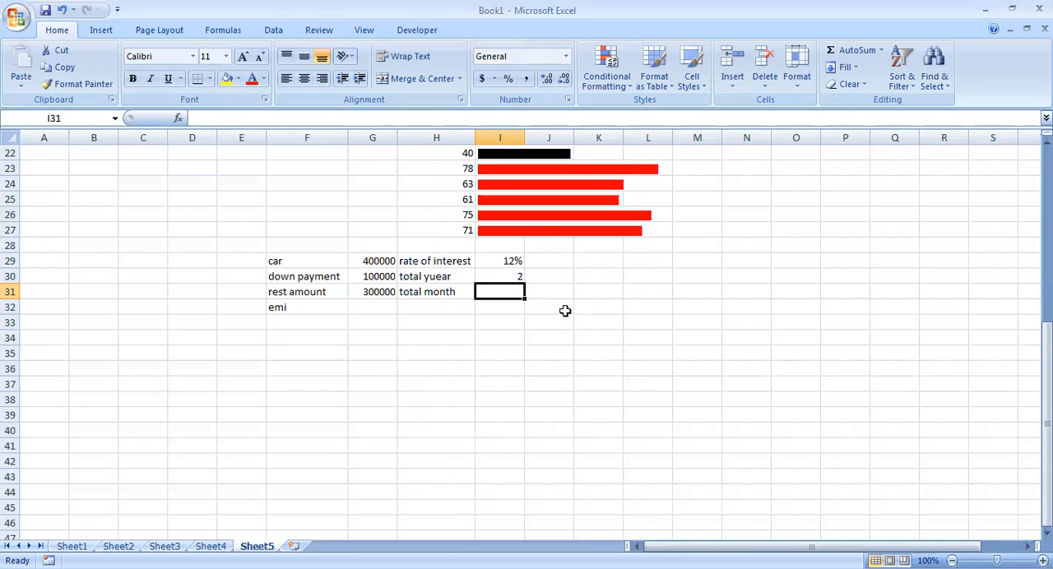
text(=12*)
click(499, 274)
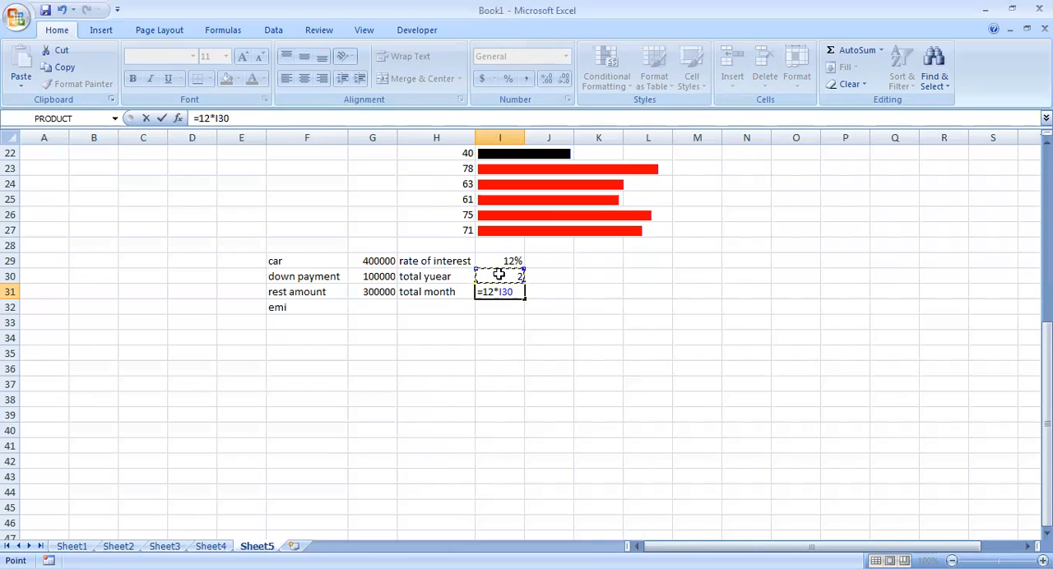
key(Return)
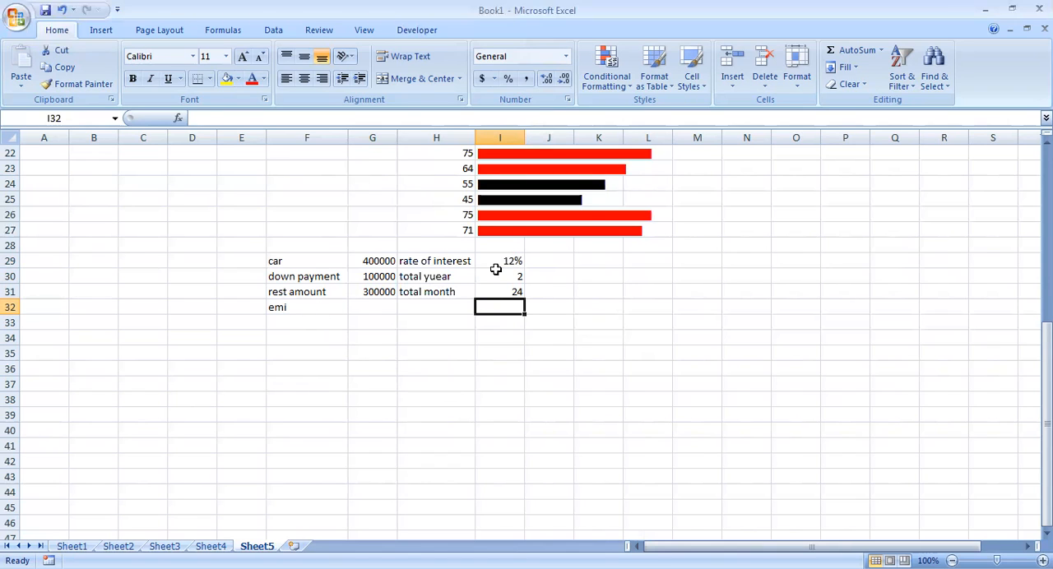
Enter the label monthly rate of interest in H32 and widen column H to fit it.
click(440, 309)
text(monthly rate of interest)
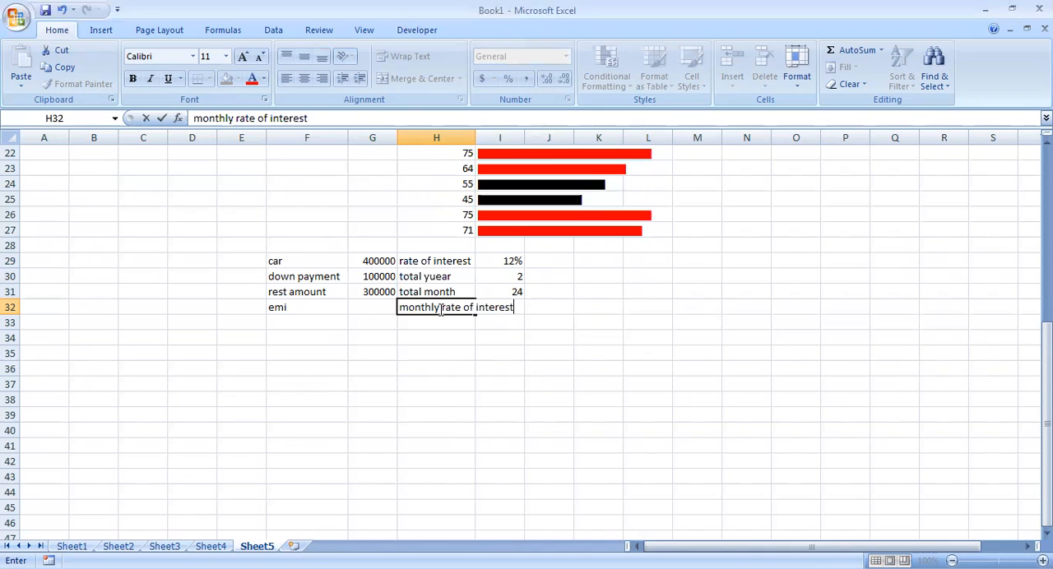
key(Return)
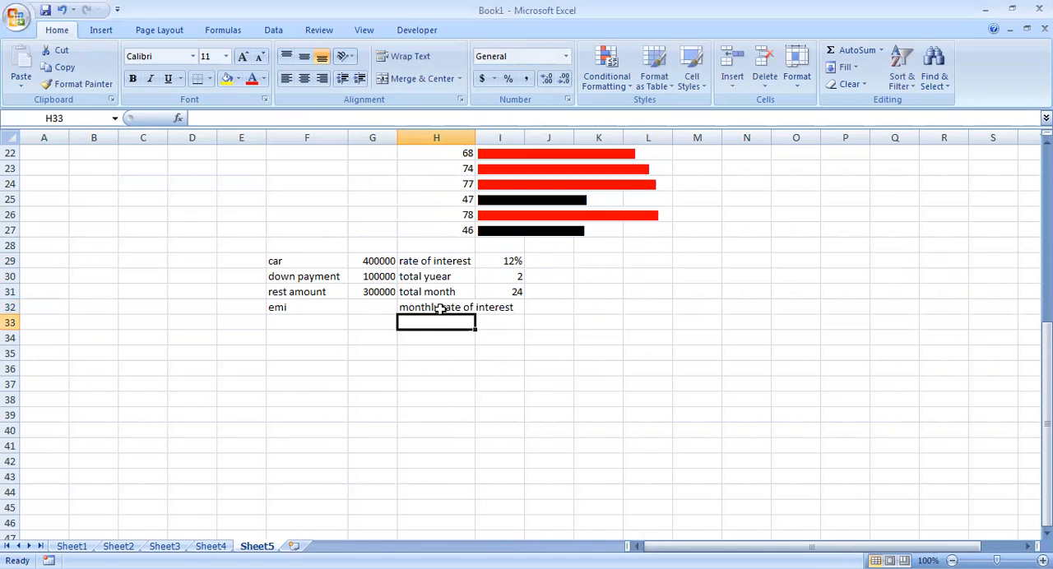
double_click(474, 137)
Calculate the monthly rate of interest in I32 with the formula =I29/I31.
click(545, 306)
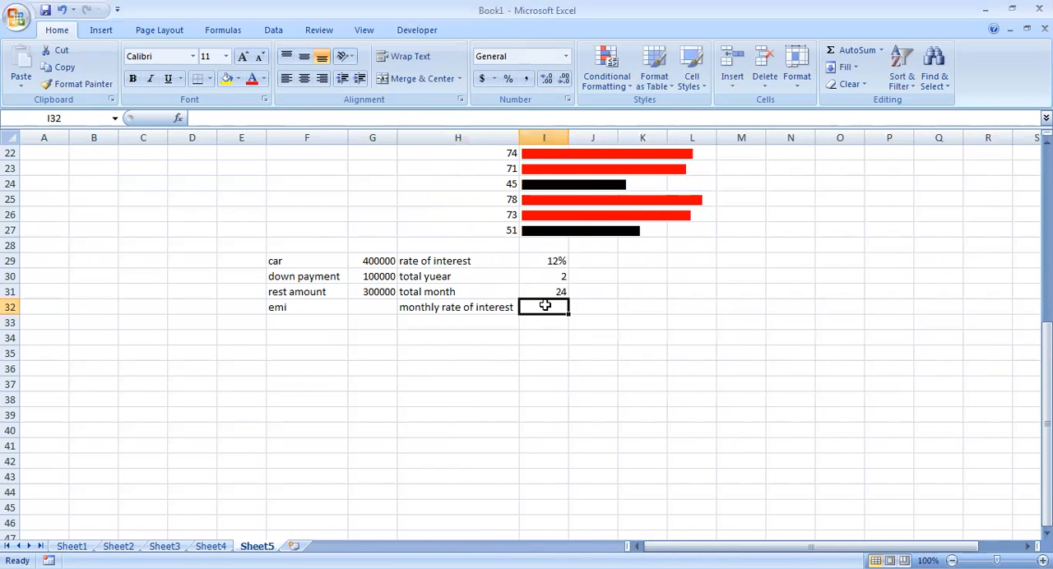
text(=)
click(551, 261)
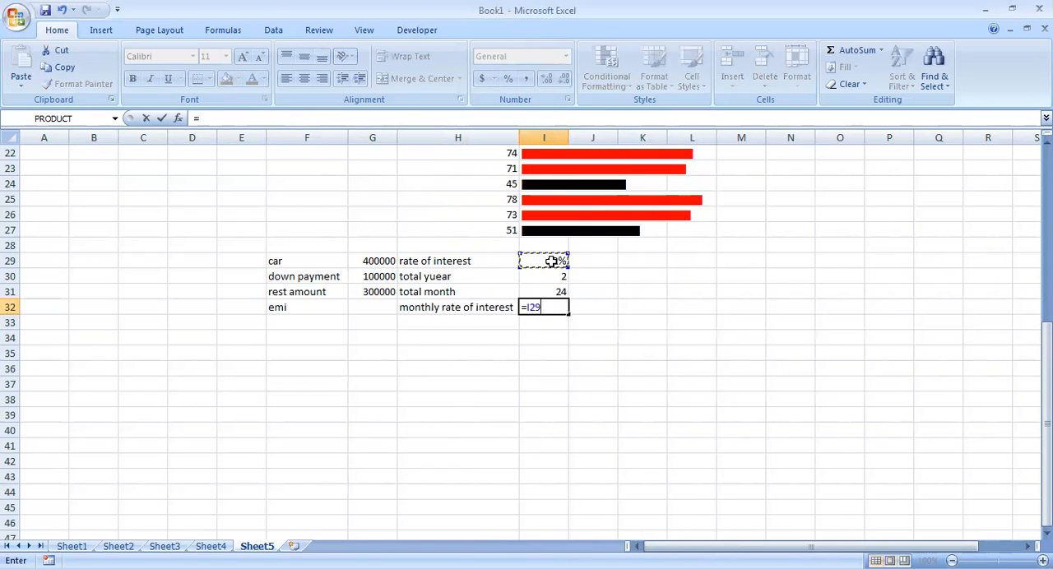
text(/)
click(543, 289)
key(Return)
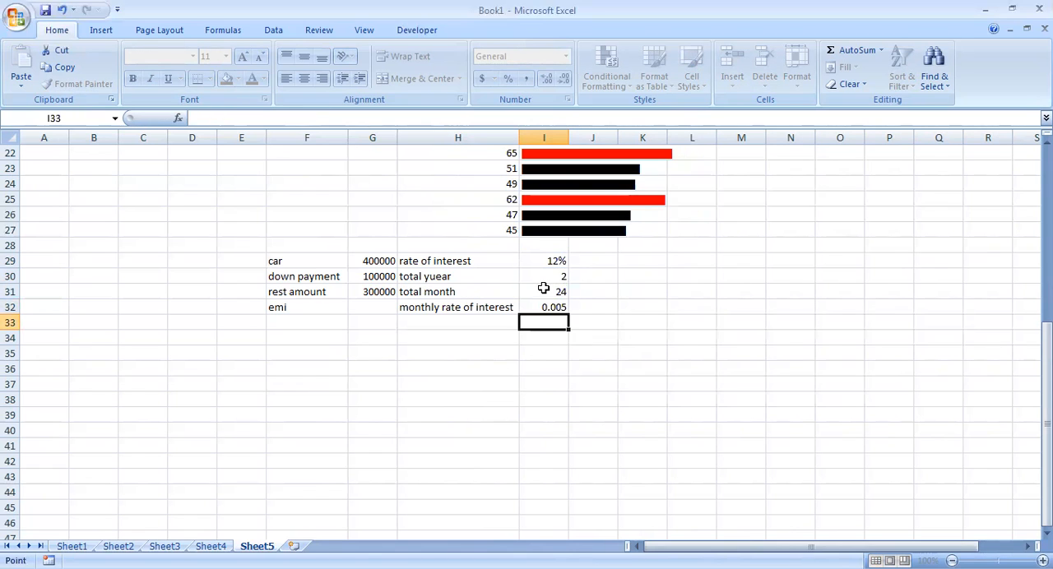
Calculate the EMI in G32 with =PMT(I32,I31,G31), using the monthly rate, total months and rest amount.
click(371, 306)
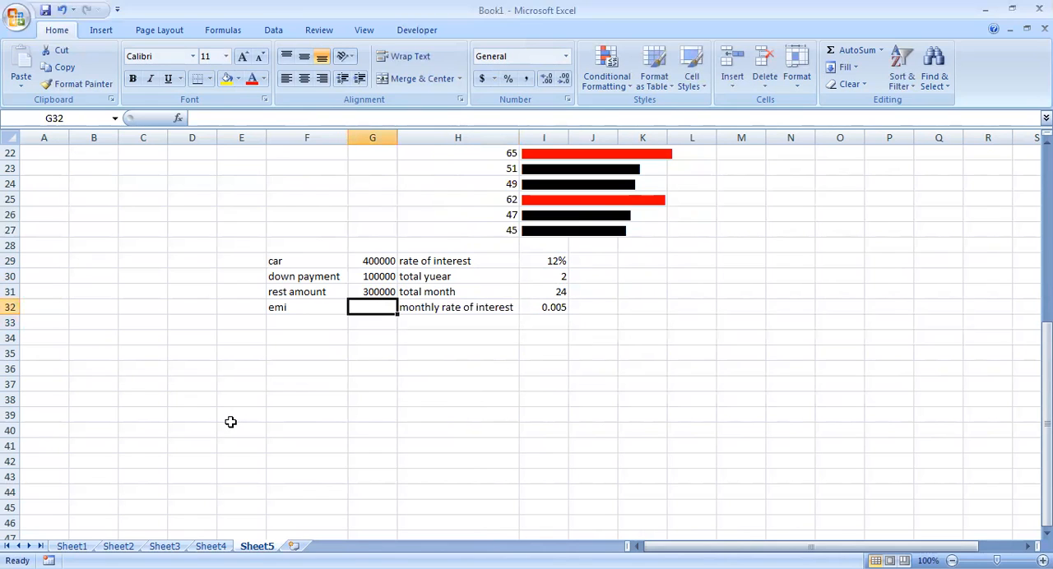
text(=)
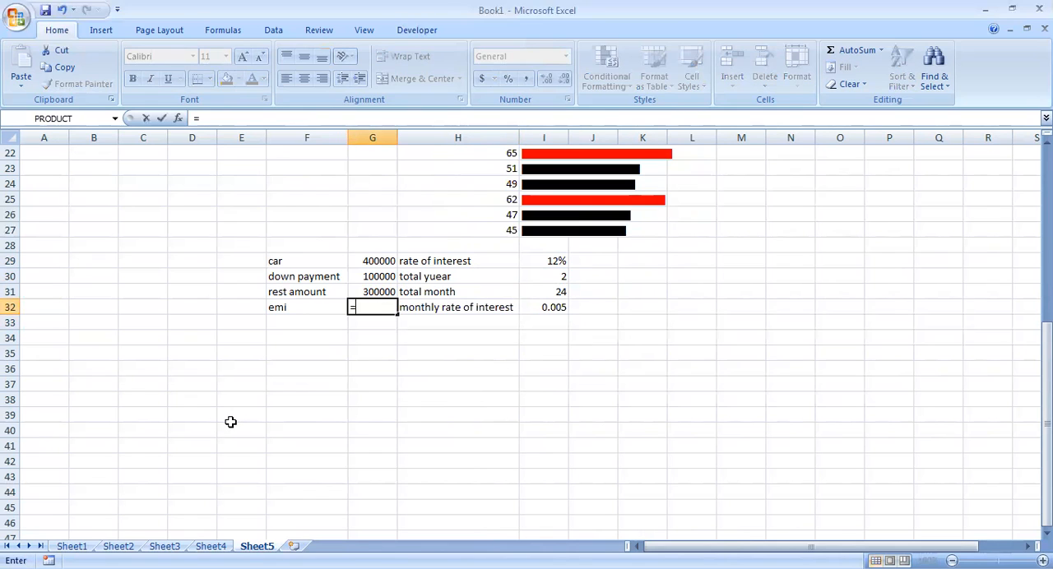
text(pmt()
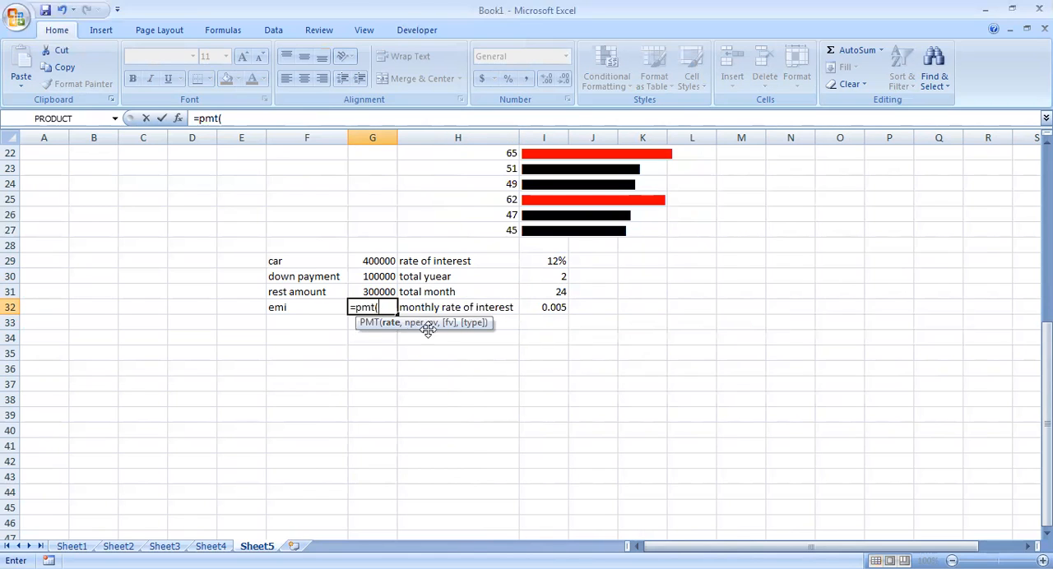
click(560, 307)
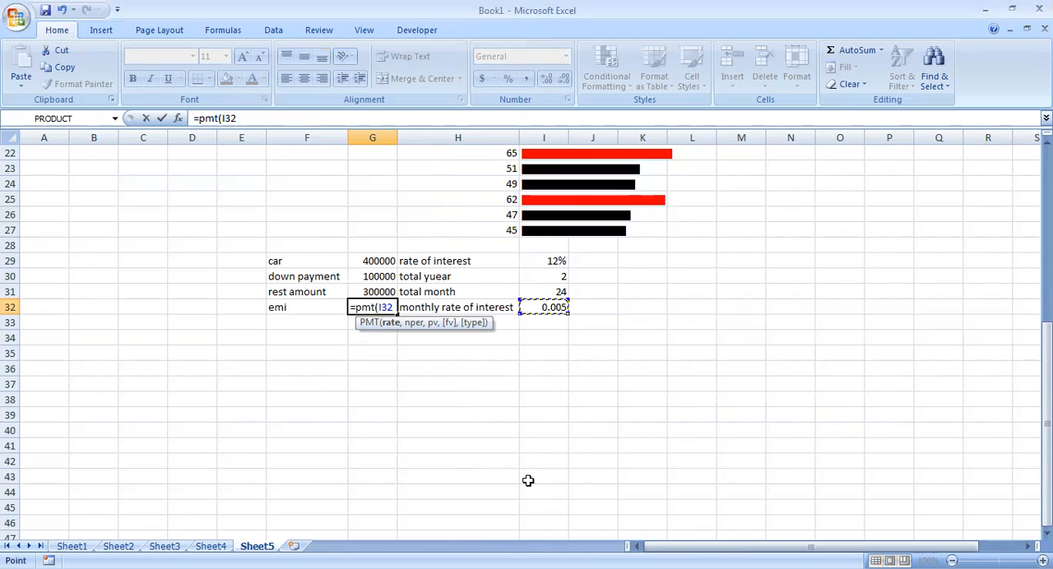
text(,)
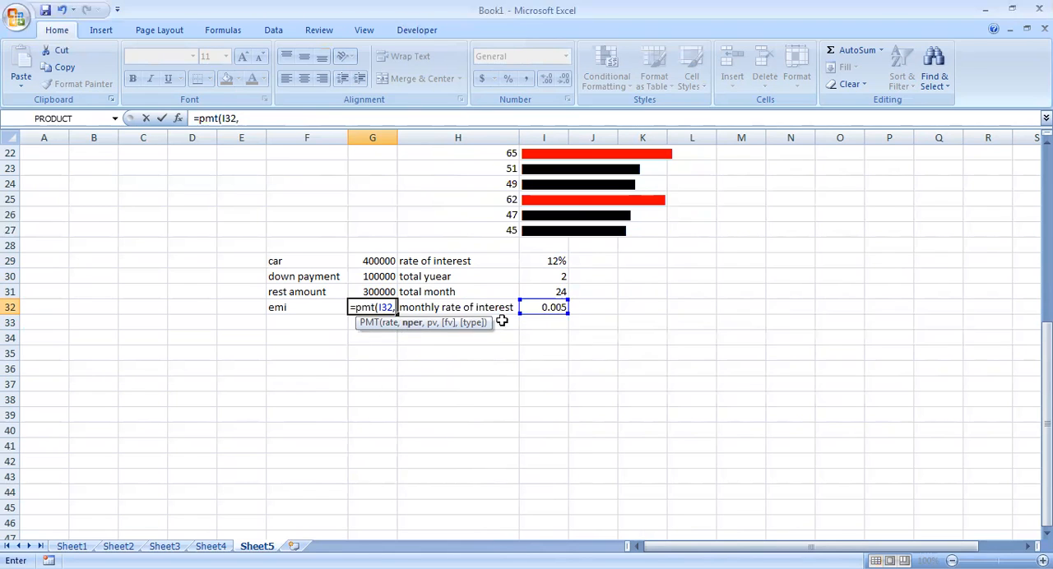
click(544, 292)
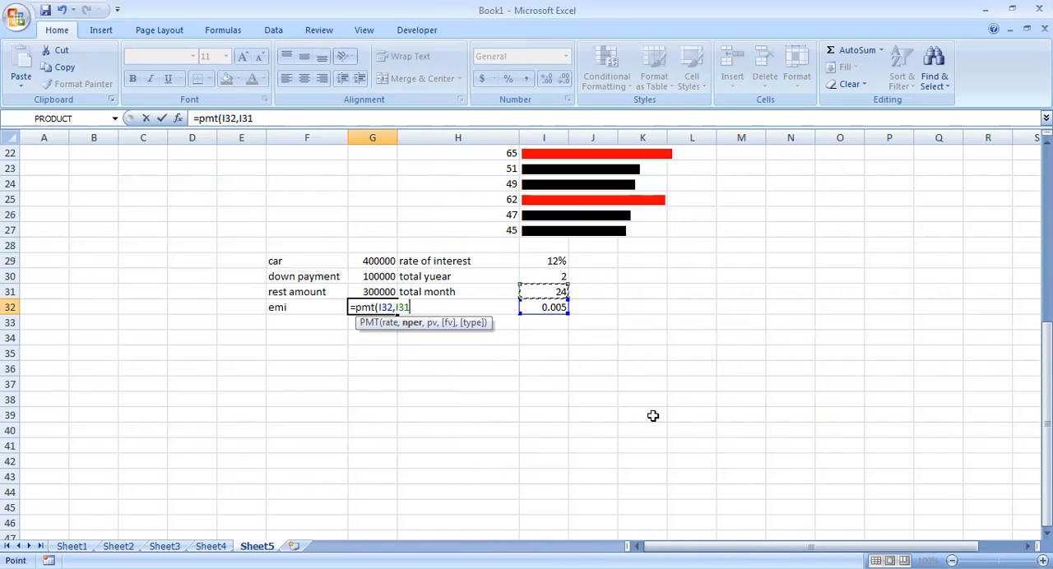
text(,)
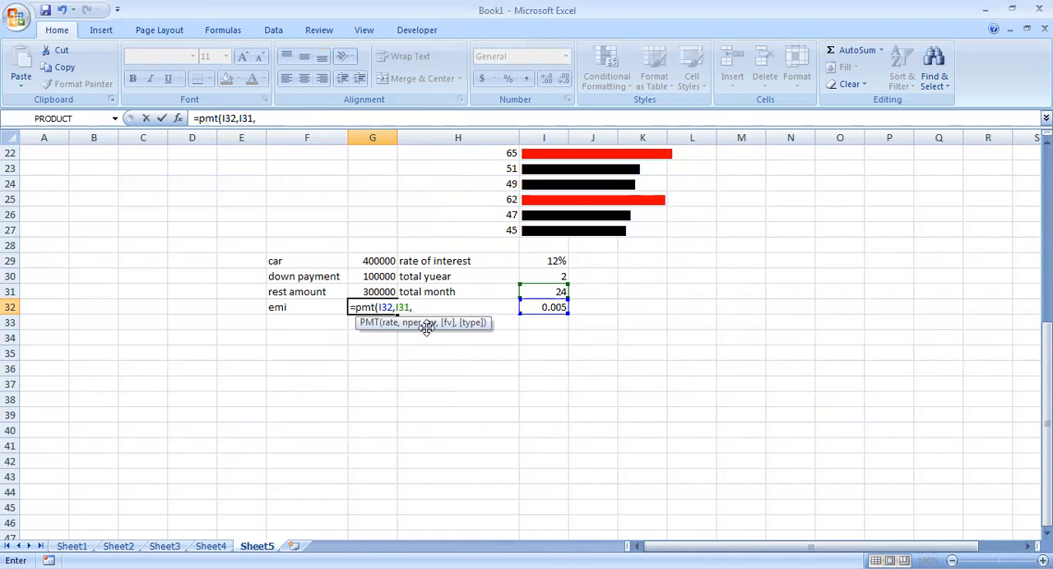
click(383, 290)
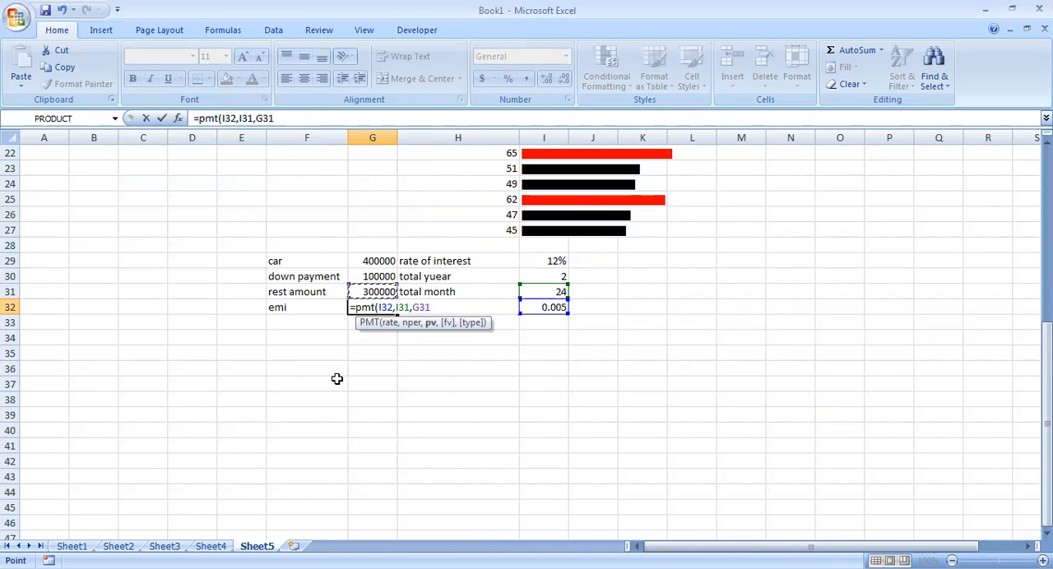
text())
key(Return)
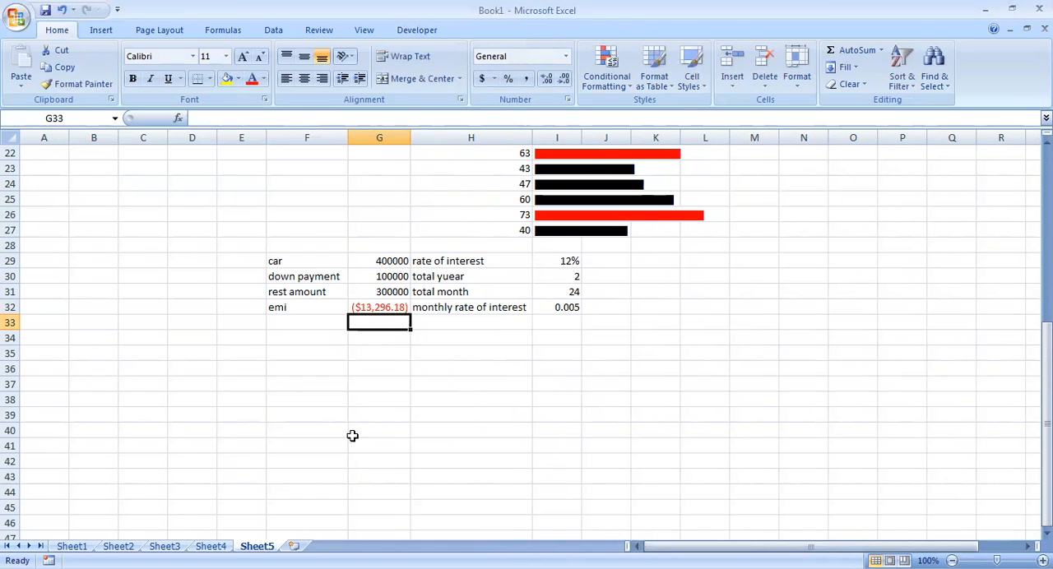
Enter the EMI amount 13296.18 as a plain positive number in G35.
click(373, 360)
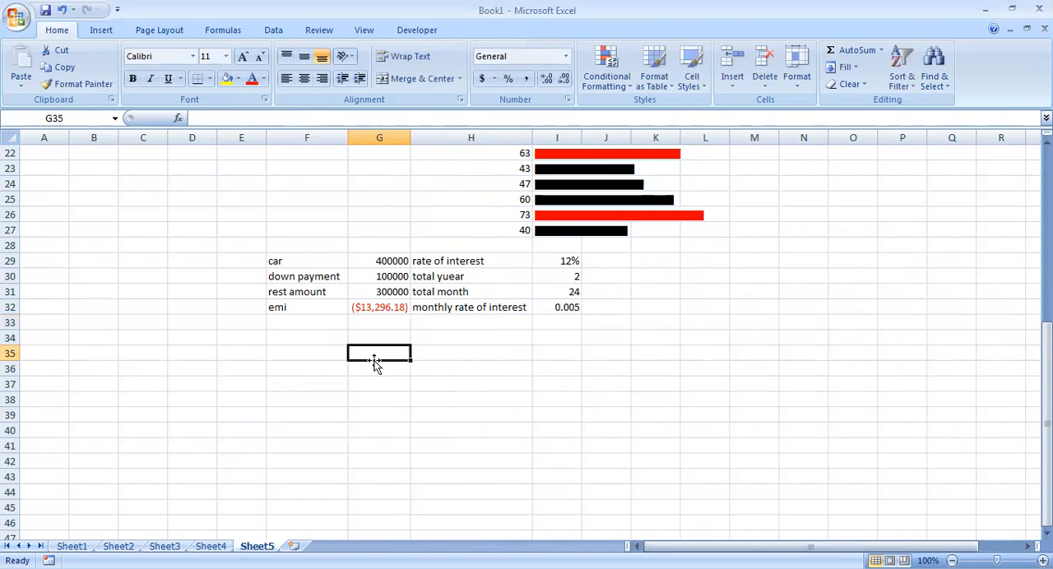
text(13296.18)
key(Return)
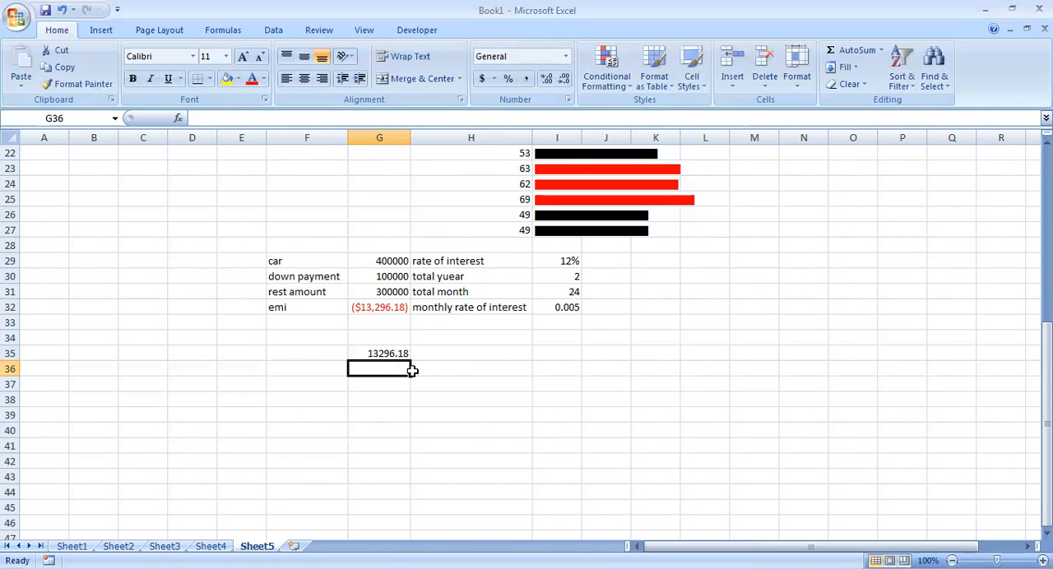
Calculate the total repayment in H35 with the formula =G35*I31.
click(435, 354)
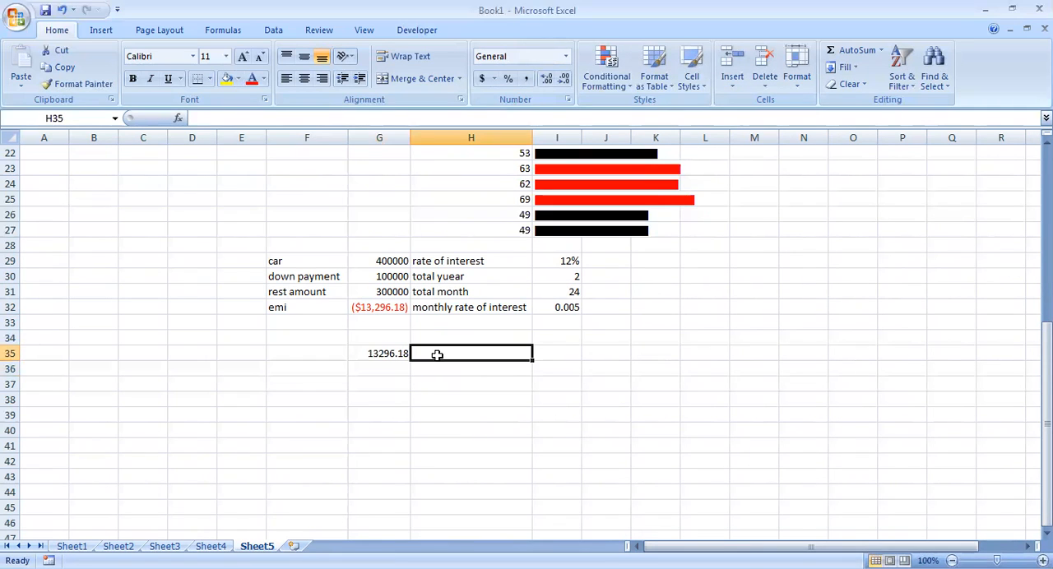
text(=)
click(386, 352)
text(*)
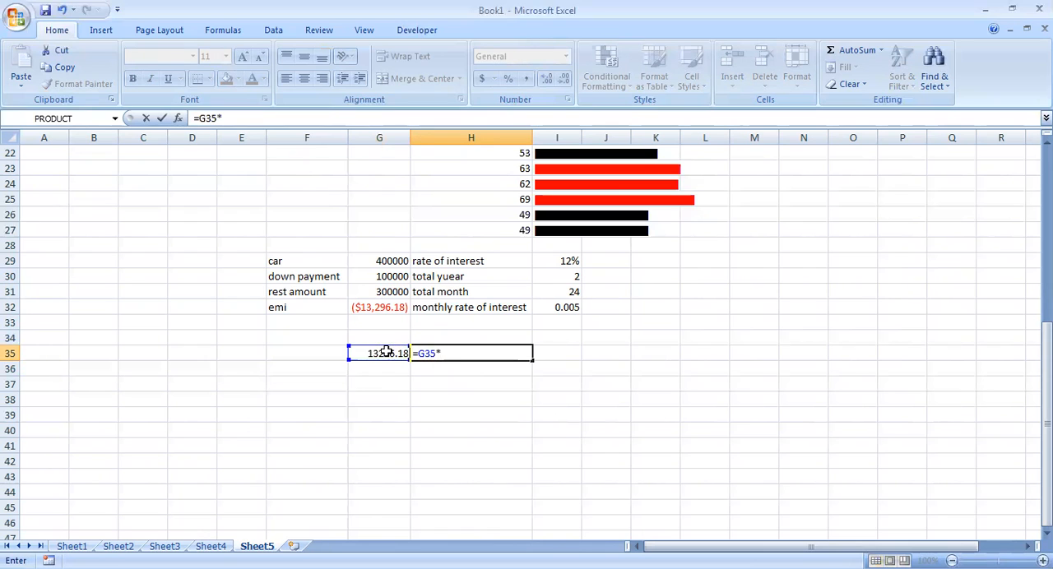
click(556, 291)
key(Return)
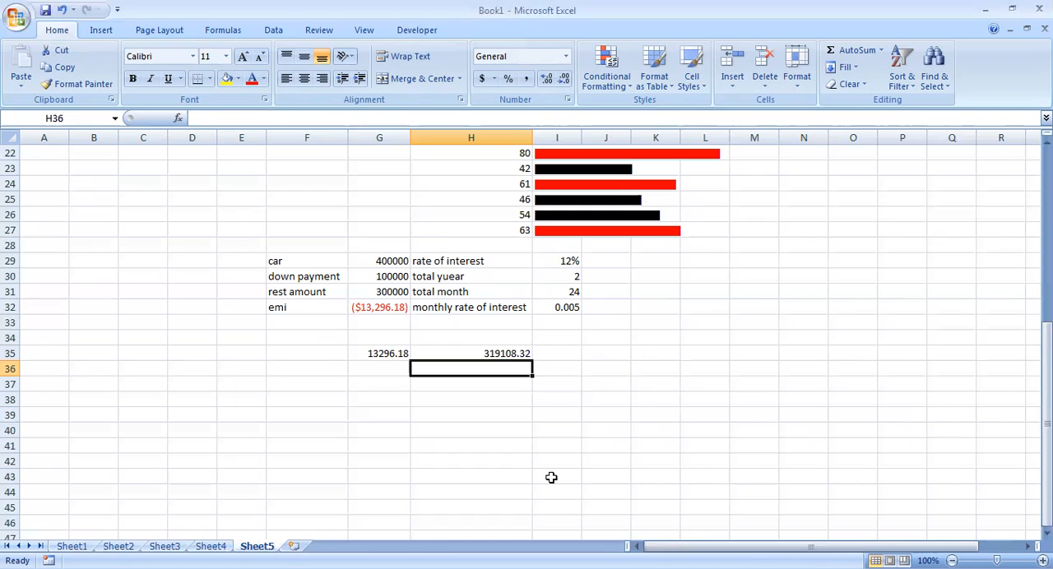
Enter 1, 2 and 3 in K35:K37 and extend the series down column K to 18.
click(672, 353)
key(Return)
text(2)
key(Return)
text(3)
click(671, 353)
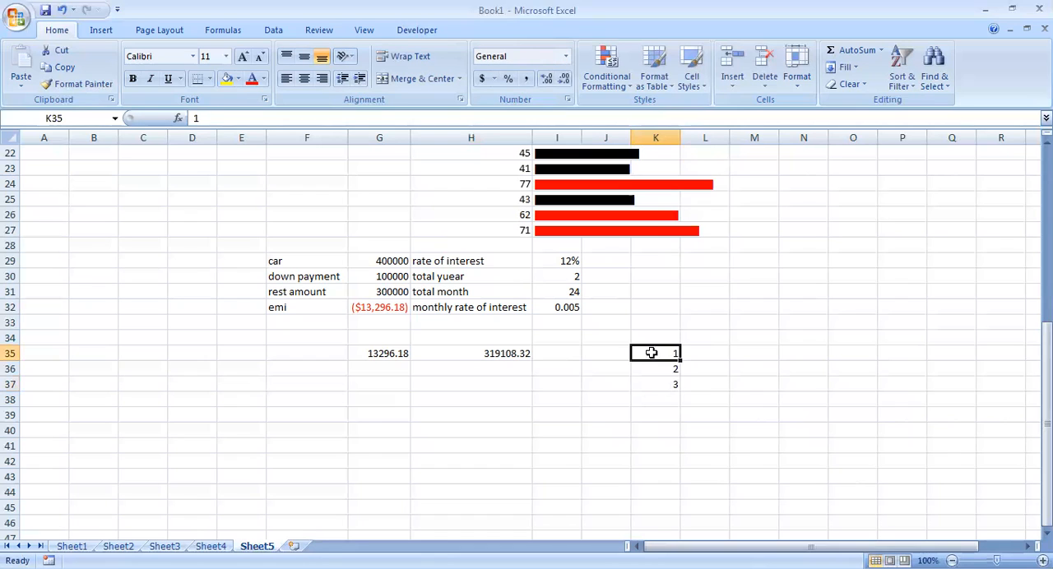
drag(653, 347, 681, 420)
scroll(739, 281, up, 2)
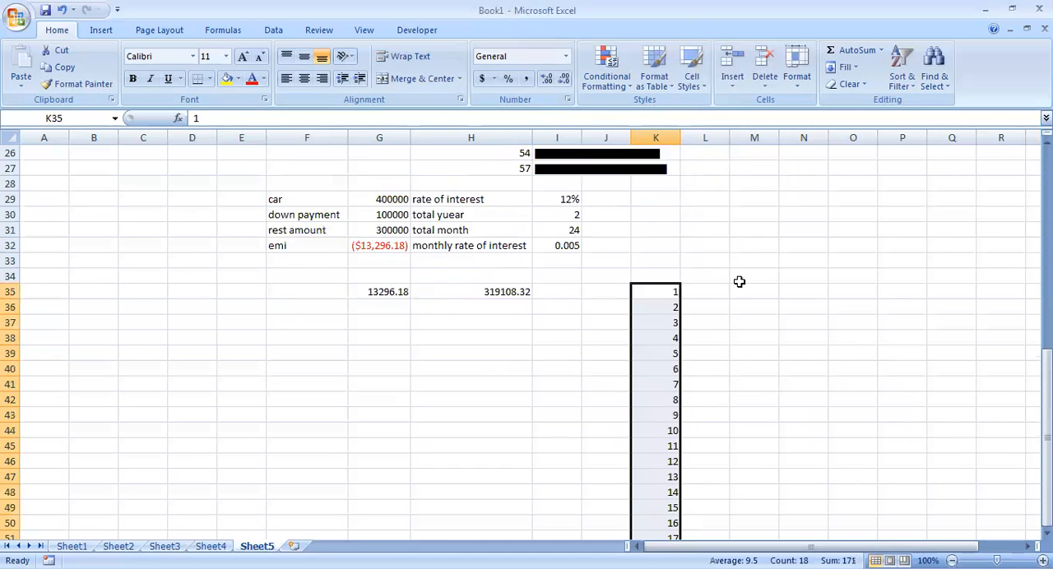
Calculate the first period's interest in L35 with =IPMT(I32,K35,I31,G31) and fill the formula down to L39.
click(714, 335)
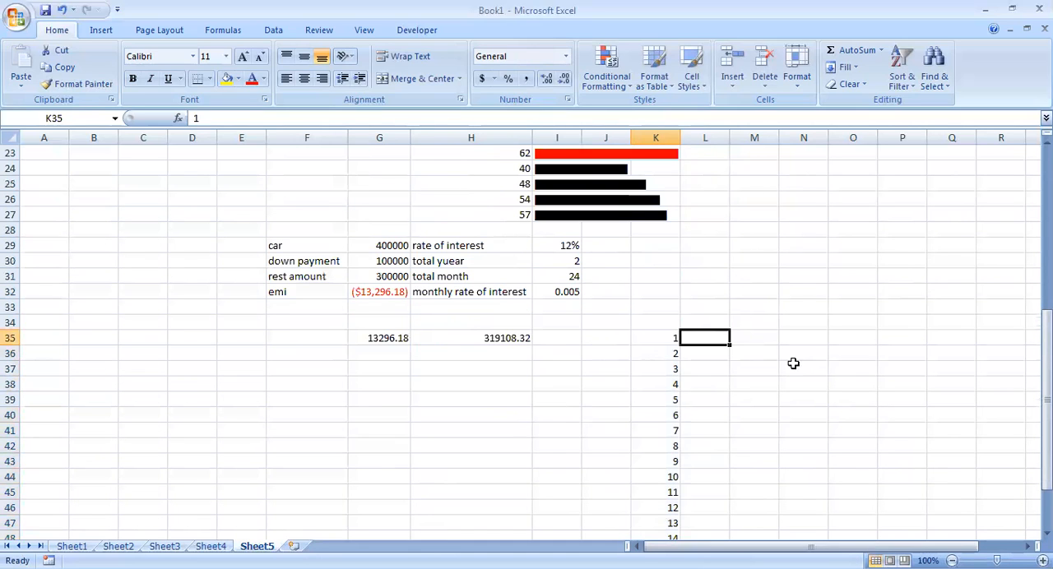
text(=i)
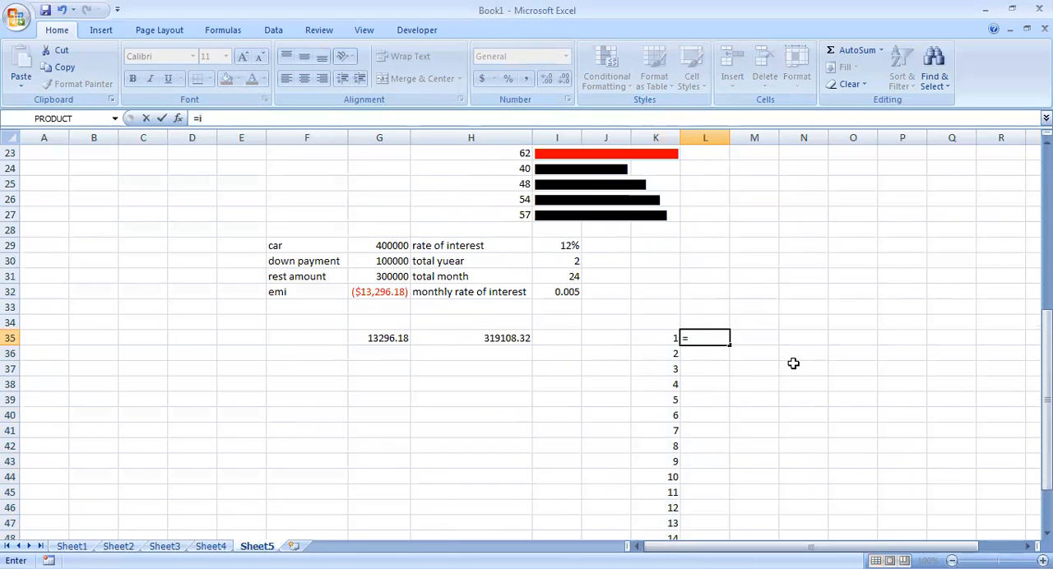
text(pmt)
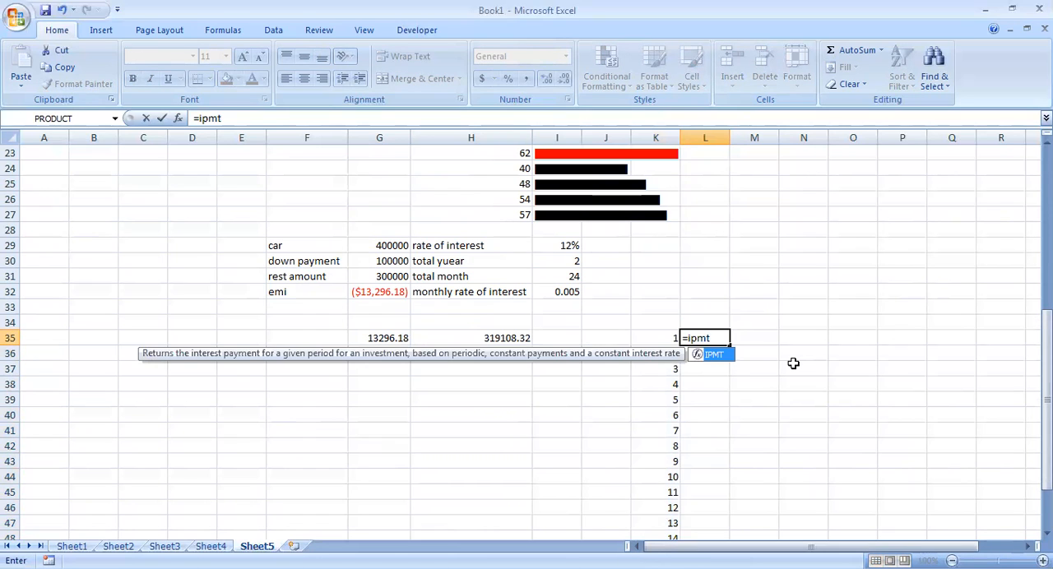
text(()
click(566, 294)
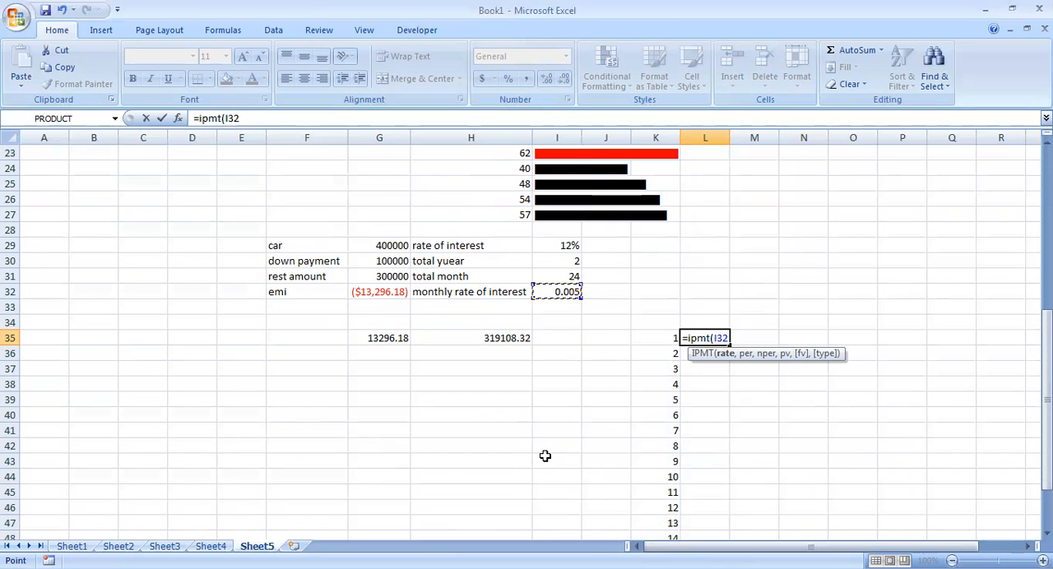
text(,)
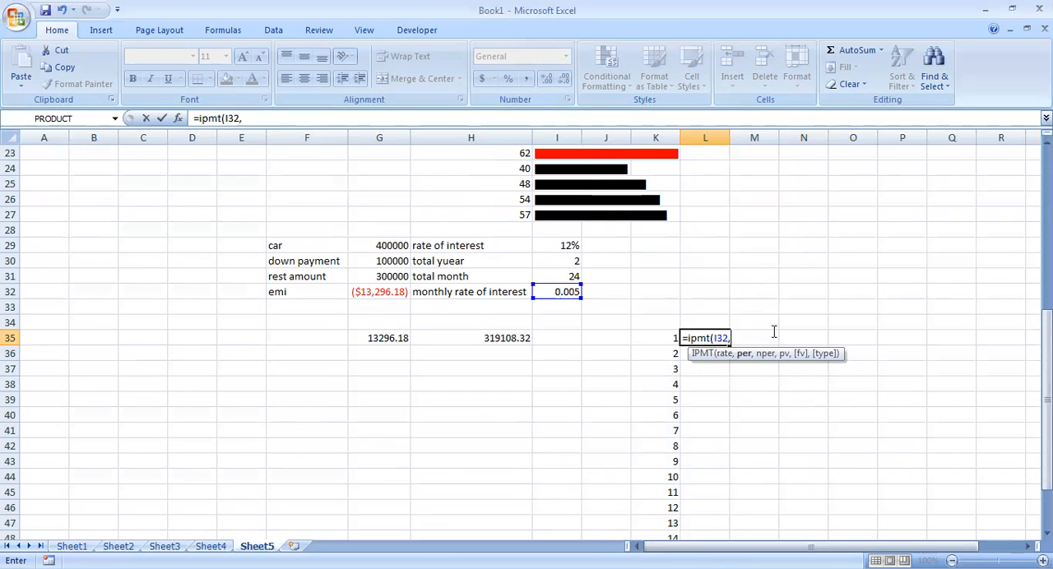
click(649, 337)
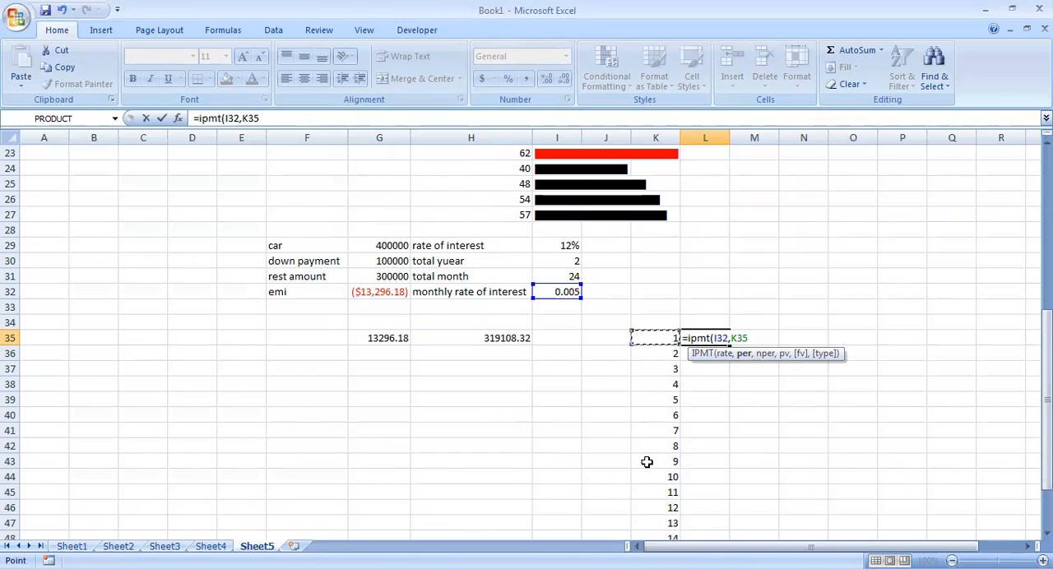
text(,)
click(568, 278)
text(,)
click(363, 277)
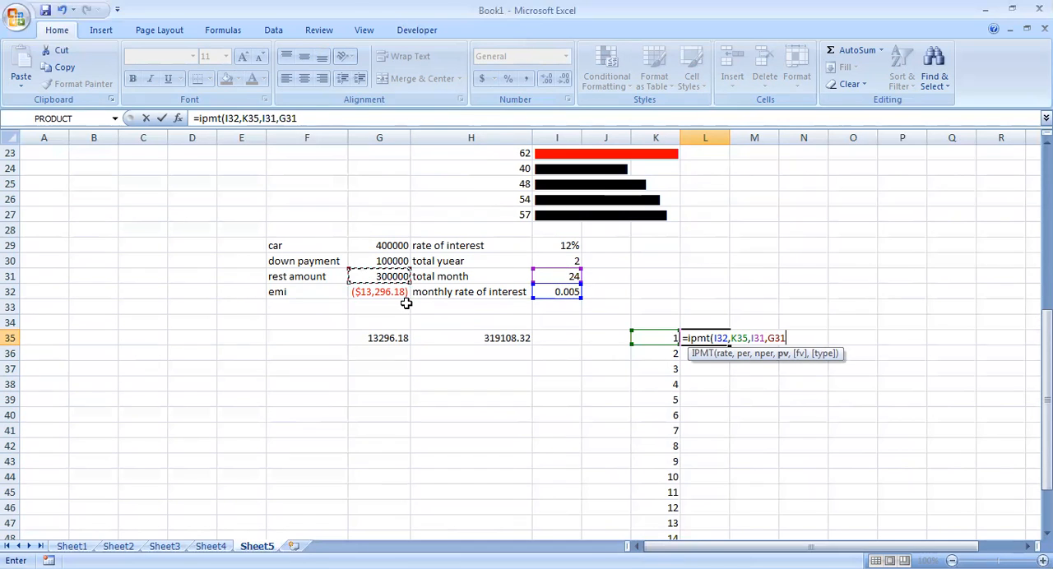
key(Return)
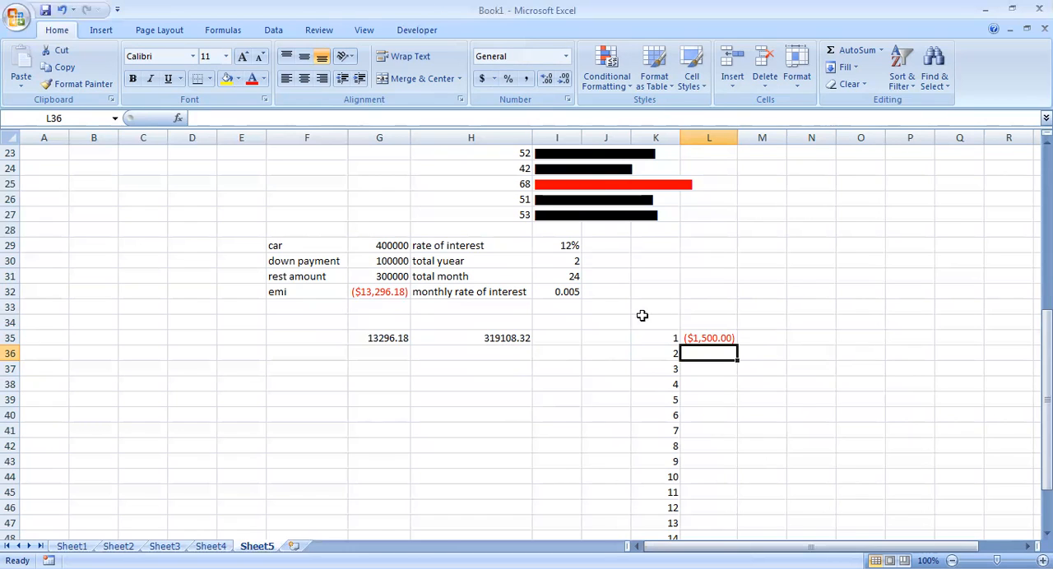
click(714, 341)
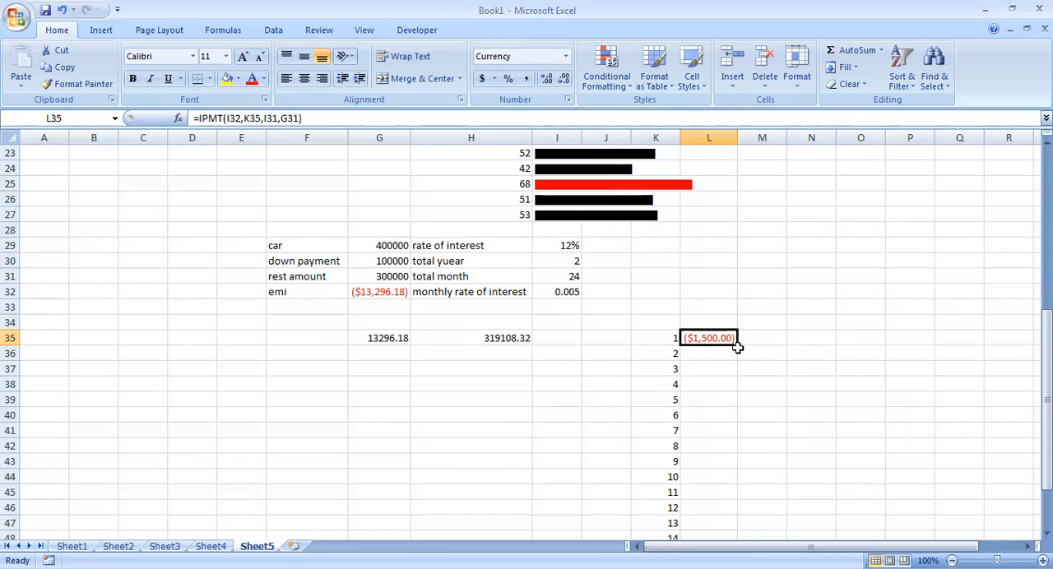
drag(739, 346, 736, 413)
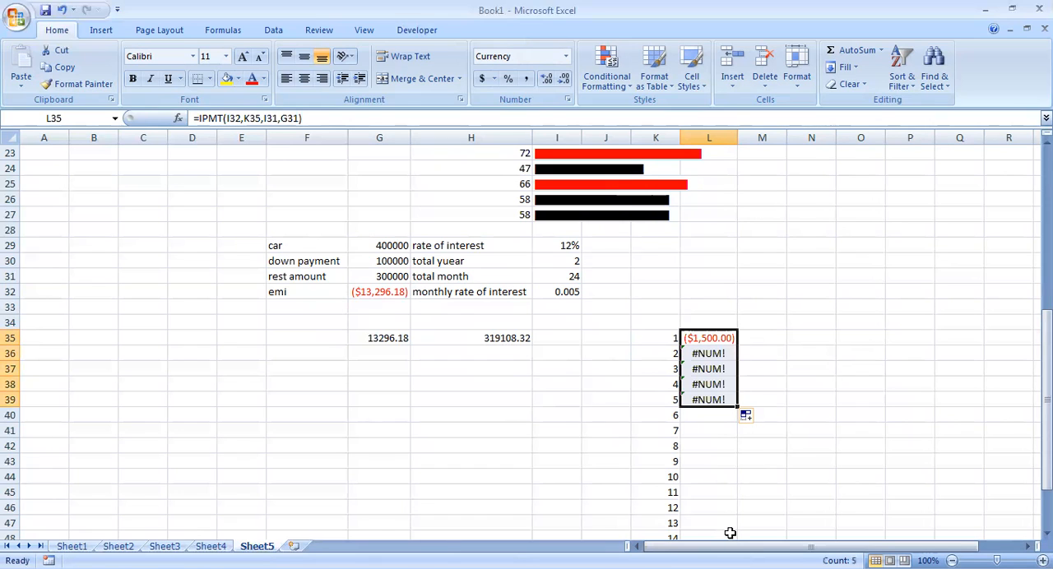
Replace the formula in L36 with =IPMT($I$32,K36,$I$31,$G$31), locking the rate, total months and loan amount references.
click(706, 359)
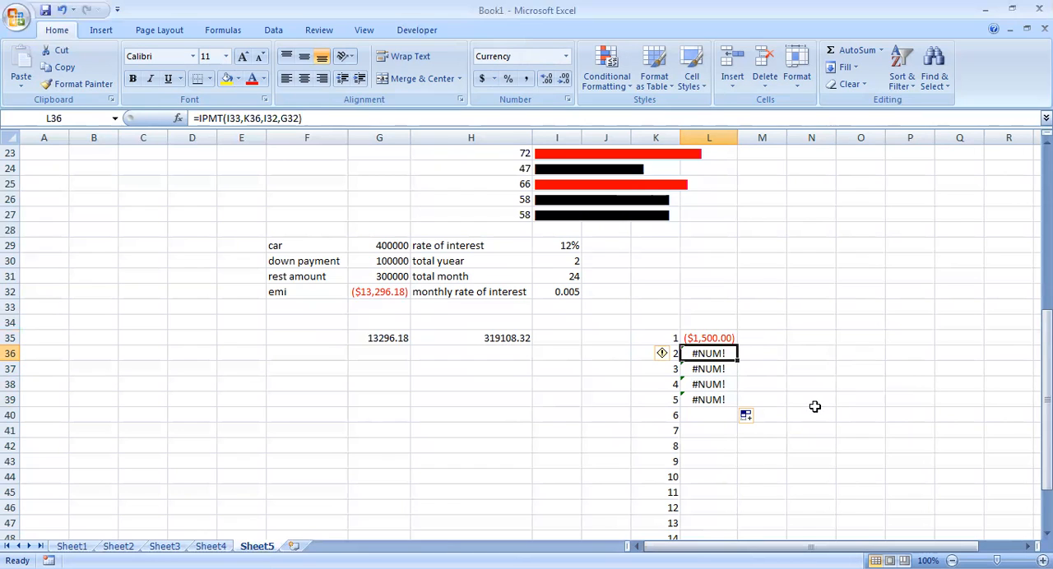
text(=)
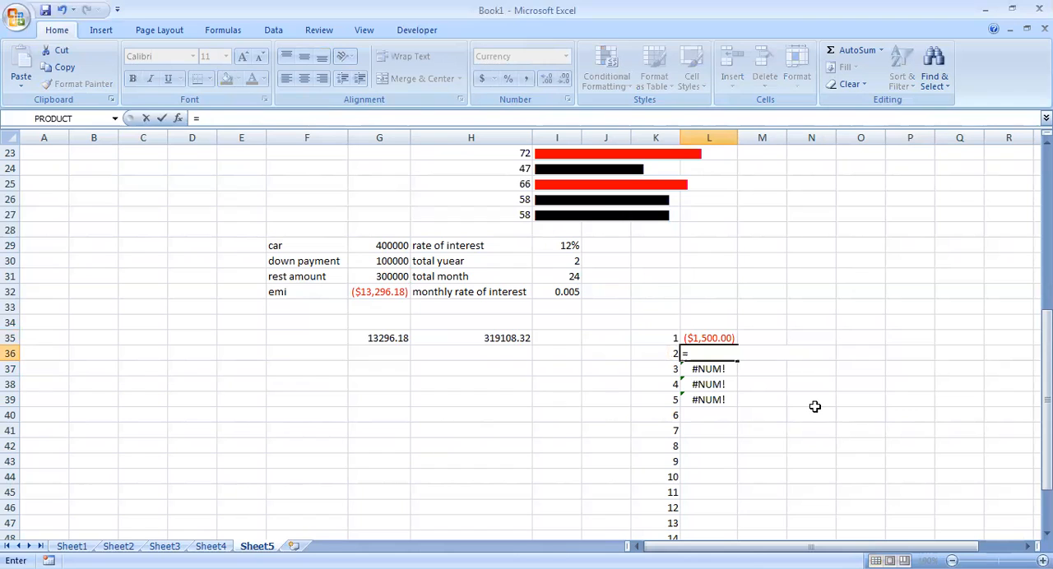
text(ipmt()
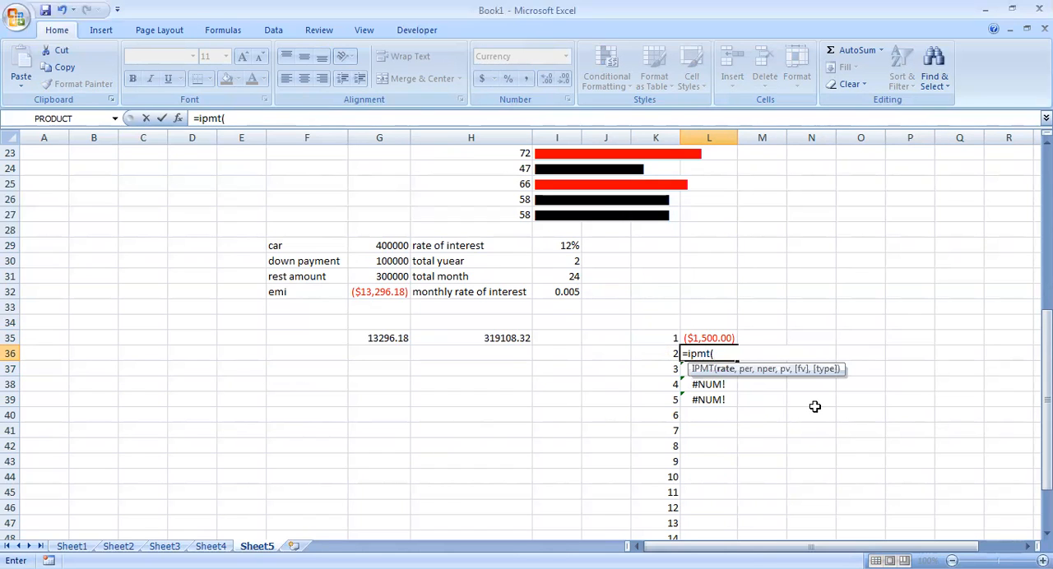
click(566, 292)
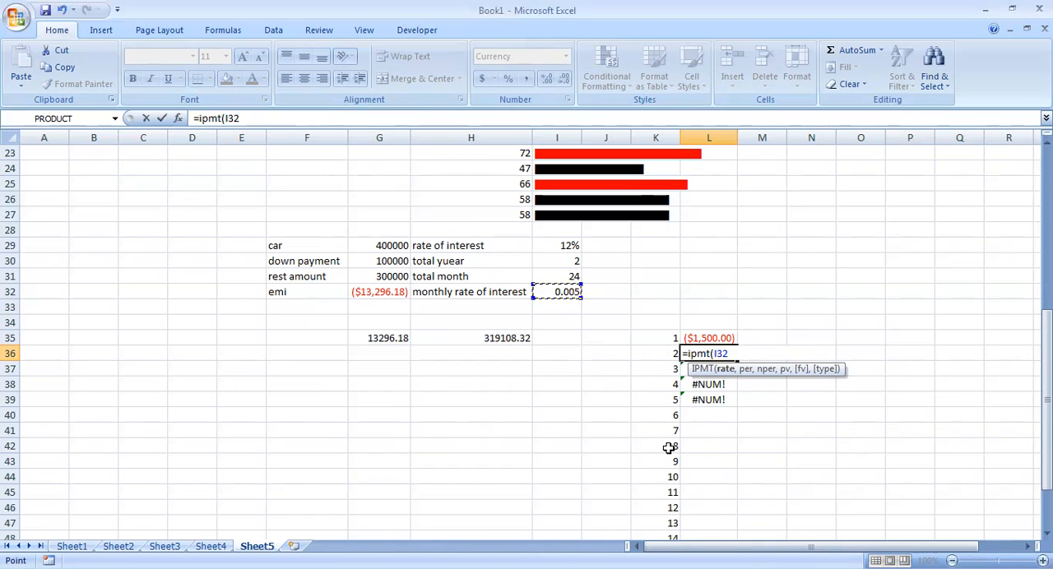
key(F4)
text(,)
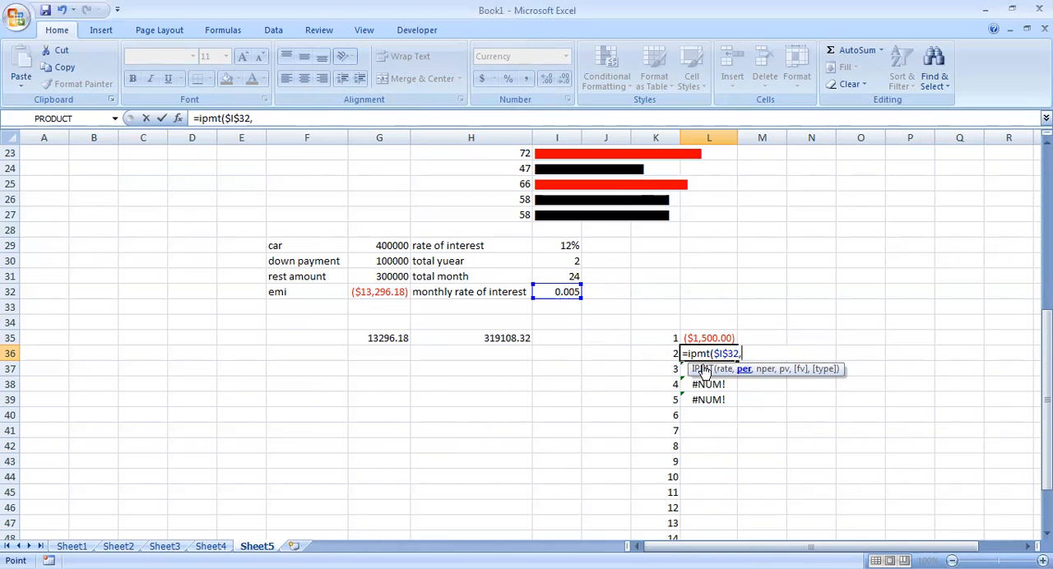
click(650, 352)
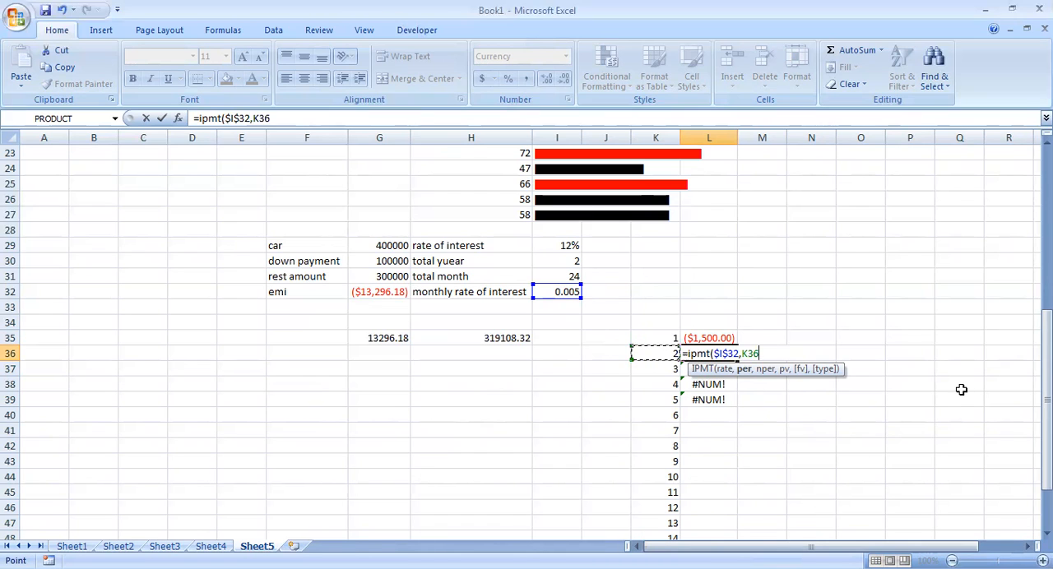
text(,)
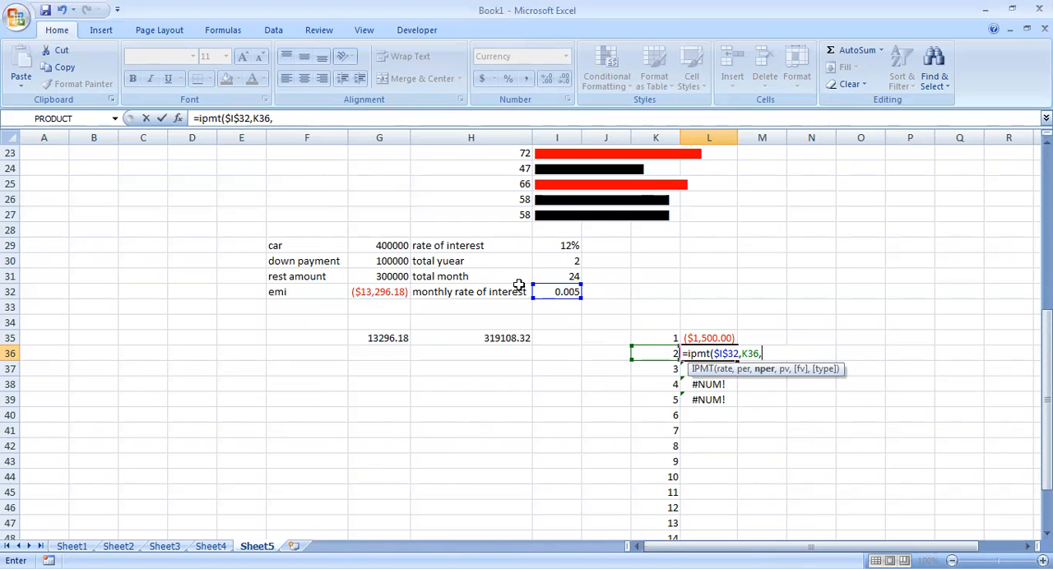
click(543, 277)
key(F4)
text(,)
click(388, 276)
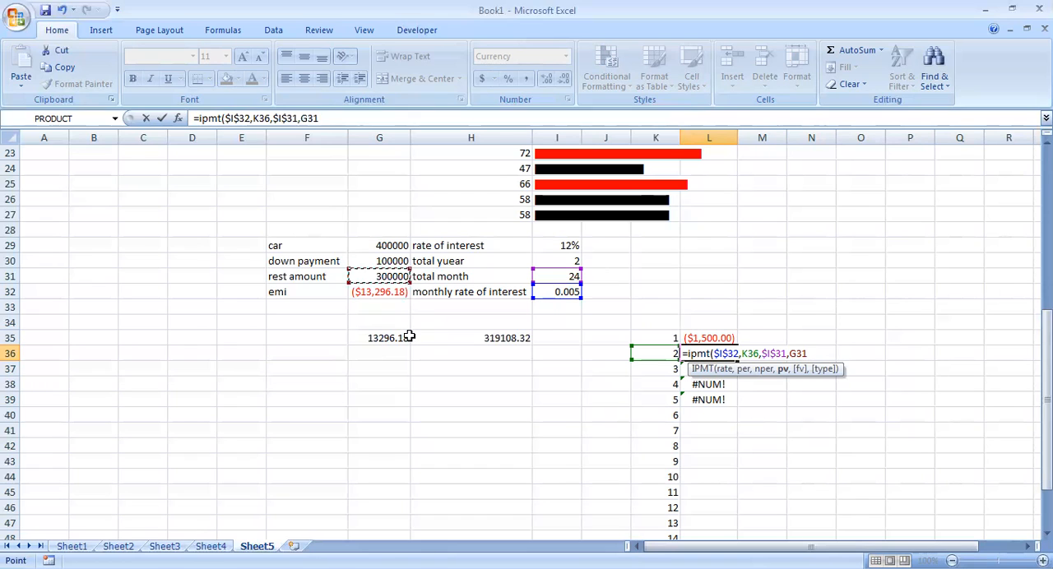
key(F4)
text())
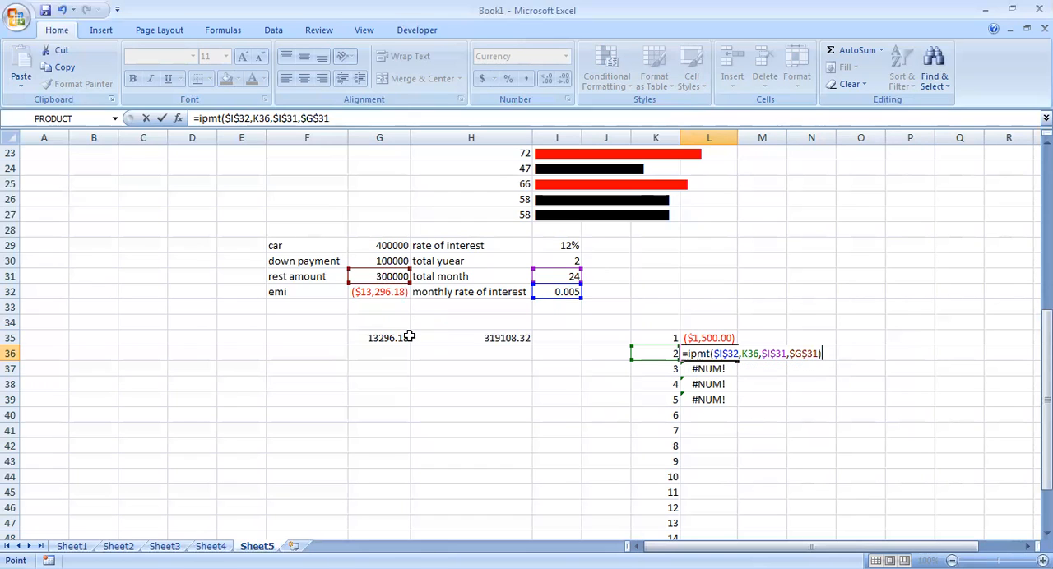
key(Return)
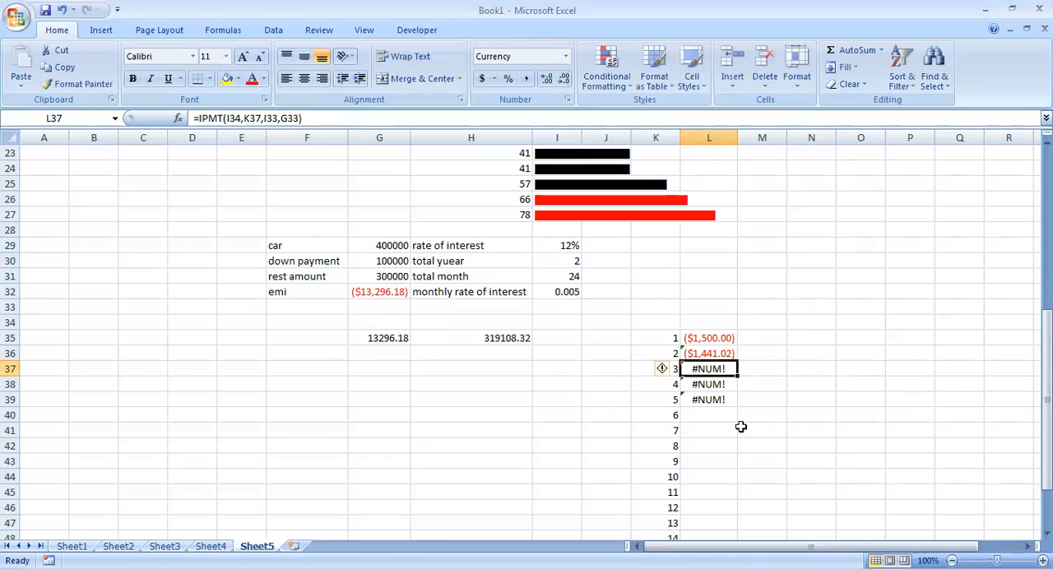
Fill the L36 interest formula down to L58 and extend the period numbers in column K to 24.
click(724, 353)
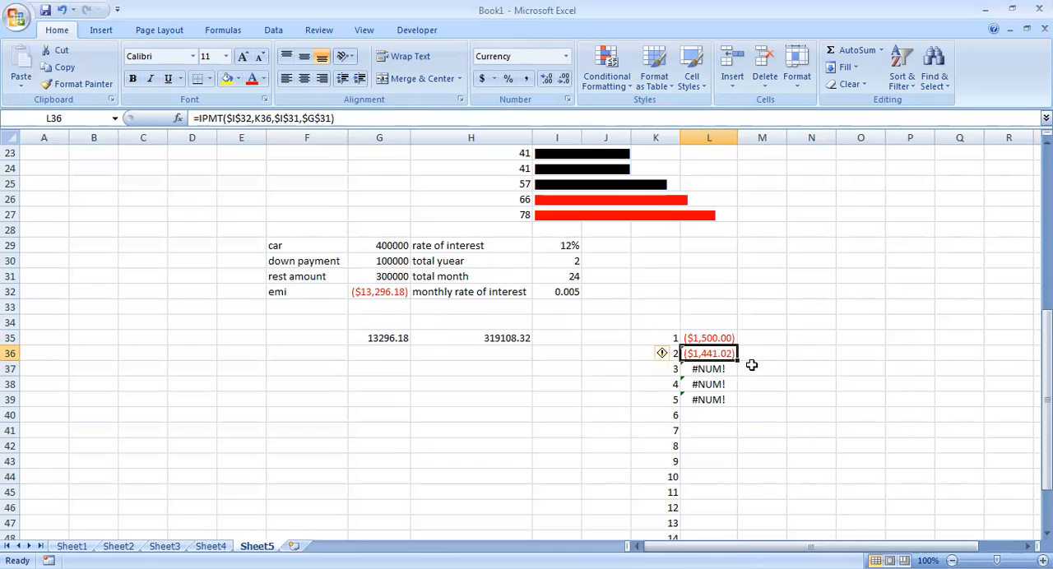
drag(738, 362, 735, 473)
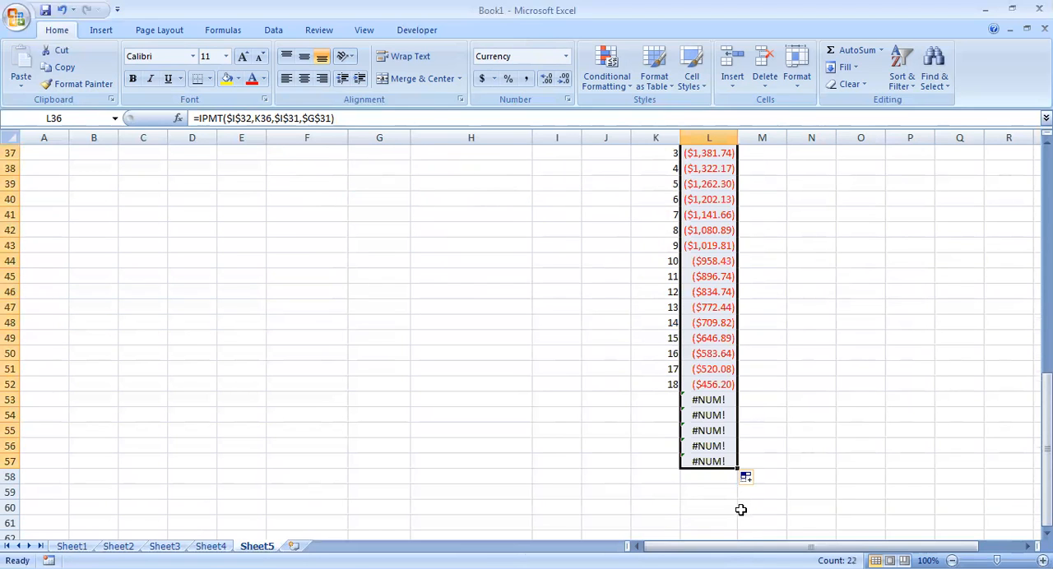
drag(657, 351, 680, 411)
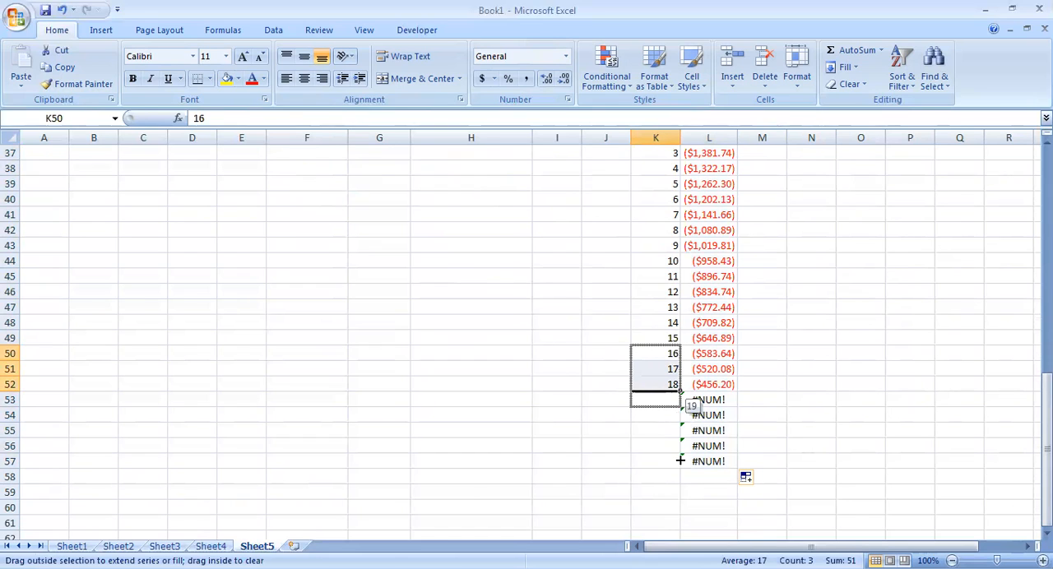
drag(681, 480, 680, 487)
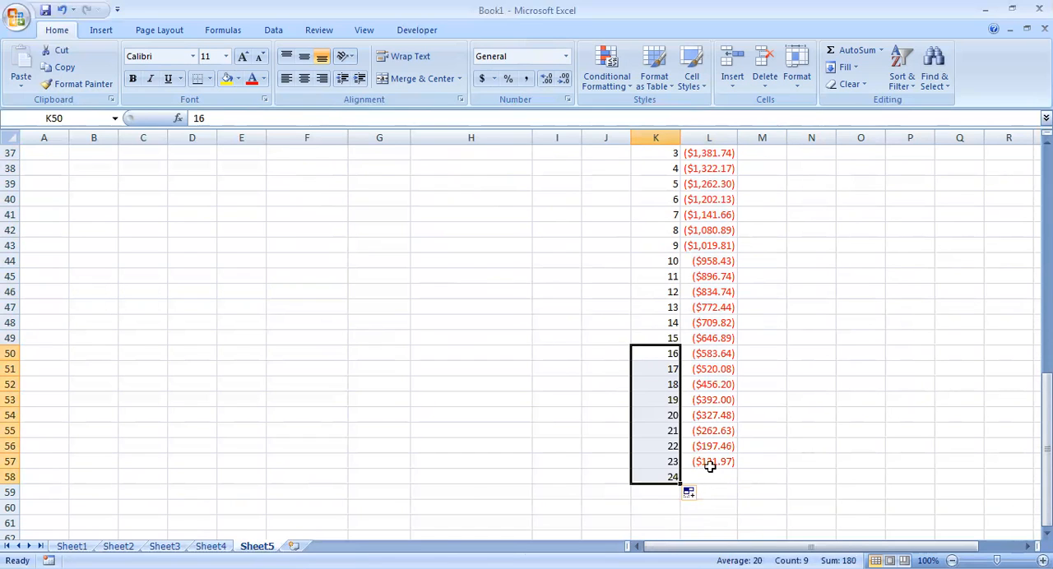
click(709, 463)
drag(738, 469, 743, 485)
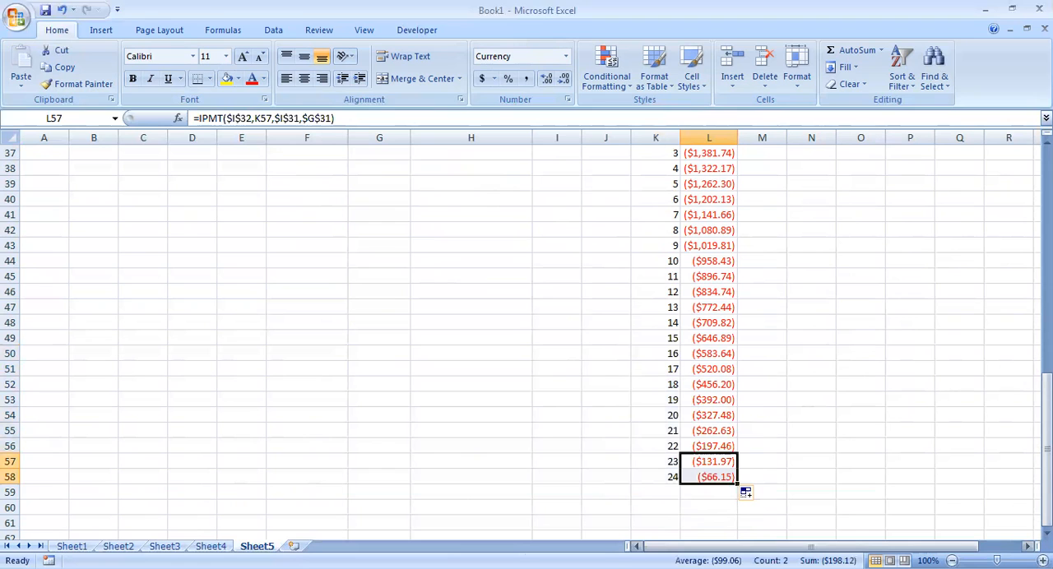
Select the interest values in L35:L58 to check their sum against the total repayment in H35.
scroll(732, 263, up, 2)
drag(722, 215, 729, 508)
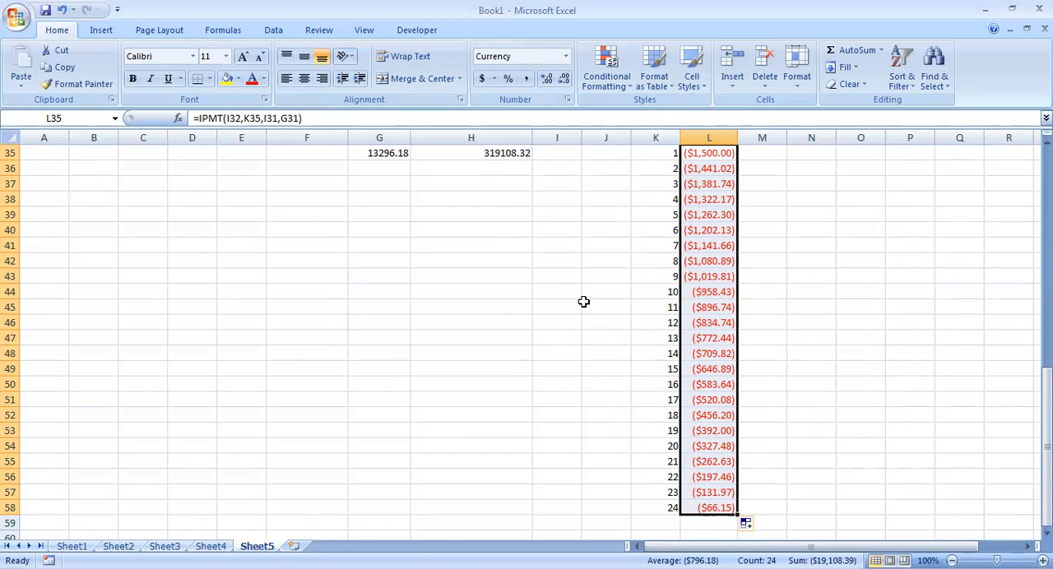
scroll(491, 214, up, 2)
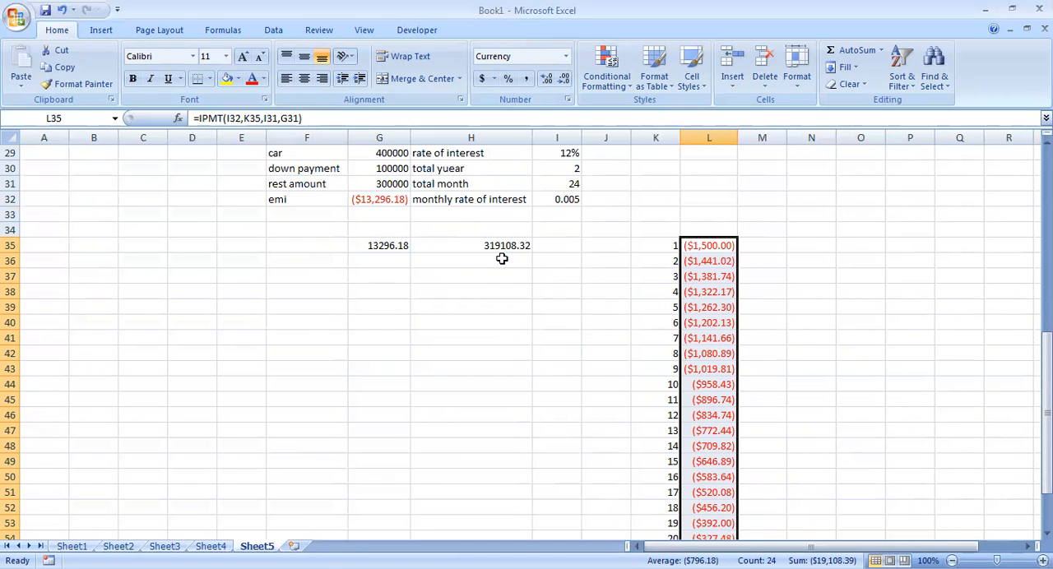
scroll(552, 242, up, 3)
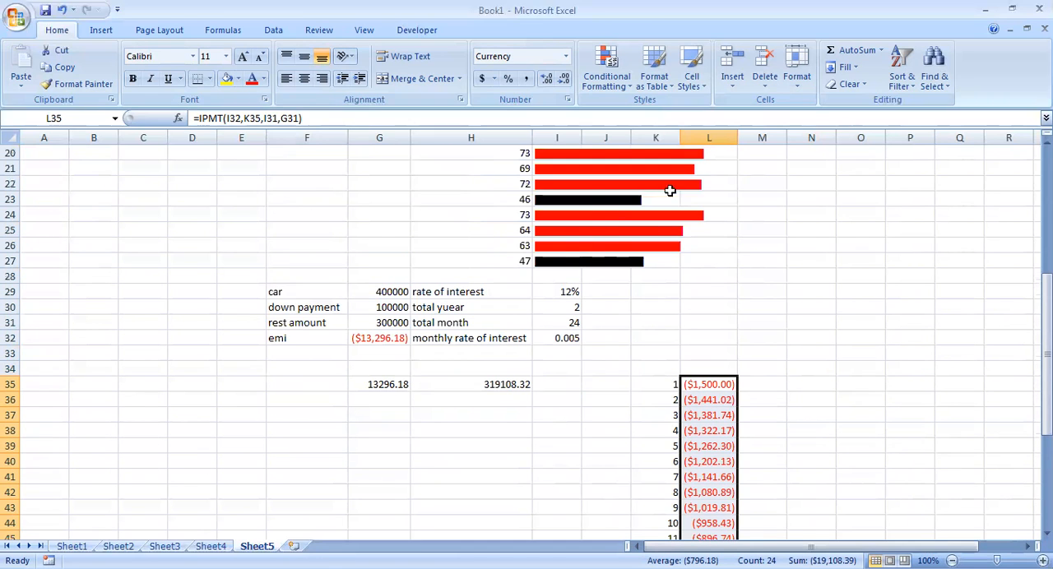
scroll(693, 292, up, 2)
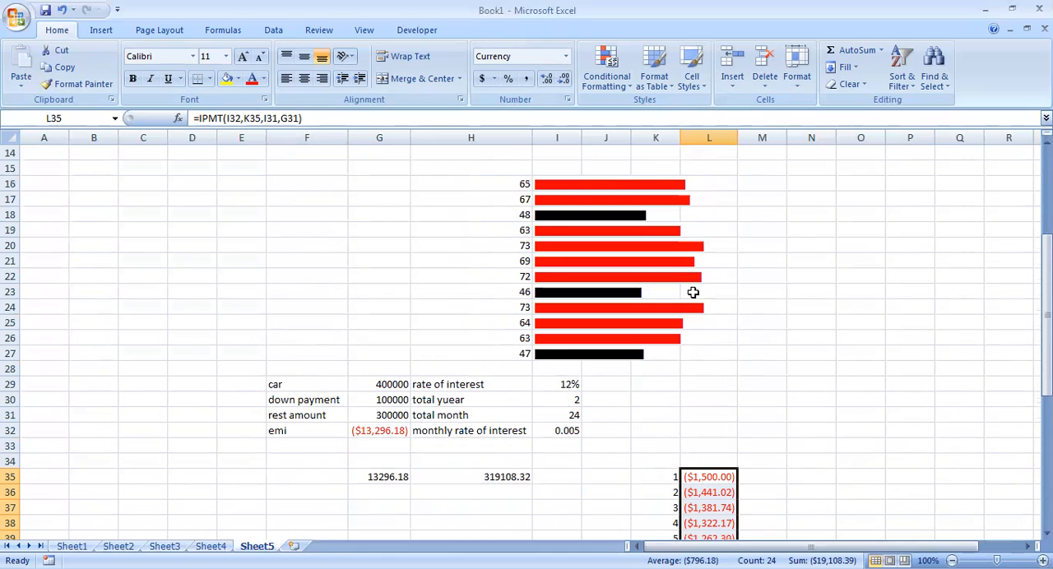